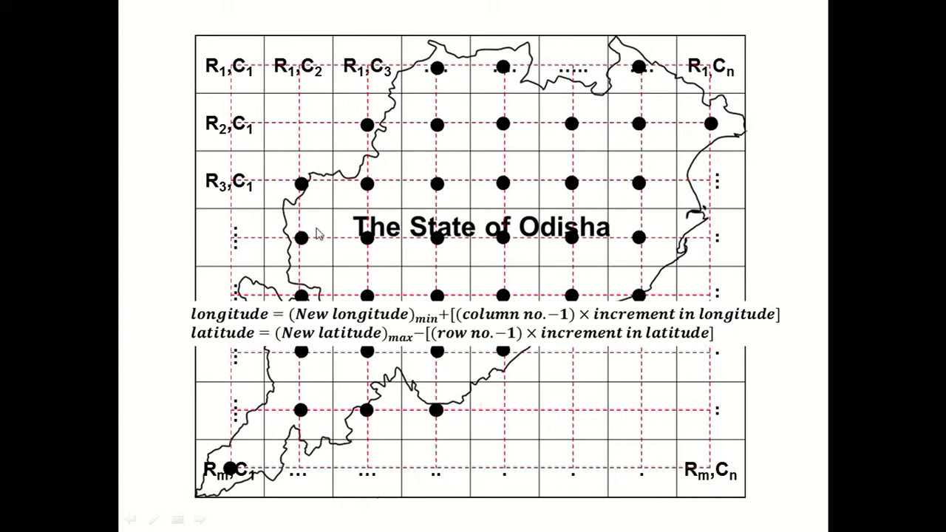
Advance the slide show to the slide with only Odisha's grid cells and centre points.
key("Right")
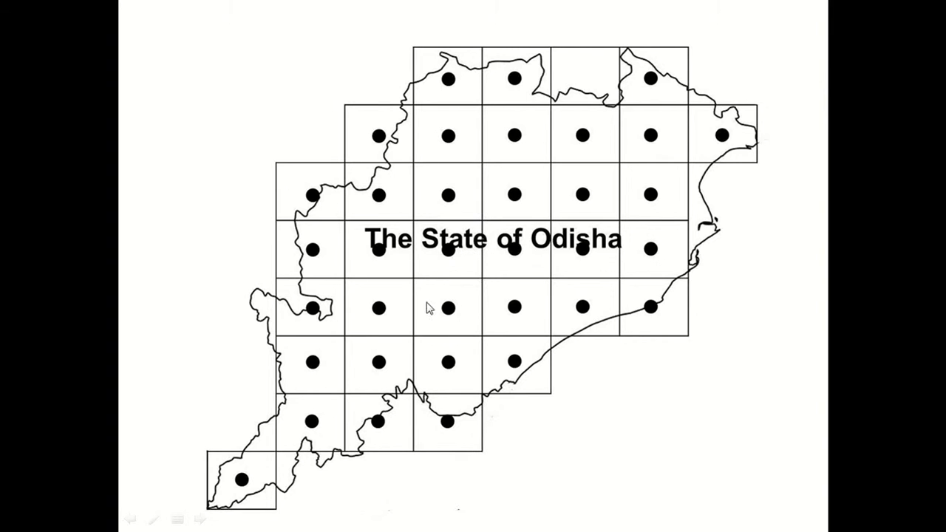
Close the PowerPoint slide show and select latitude/longitude cells A2 to B1196 in Excel.
left_click(38, 262)
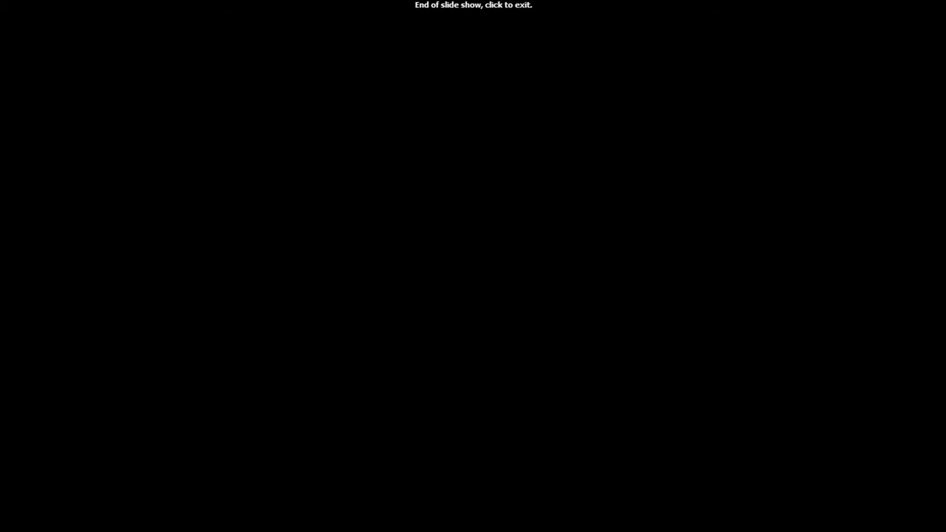
left_click(38, 262)
left_click(933, 7)
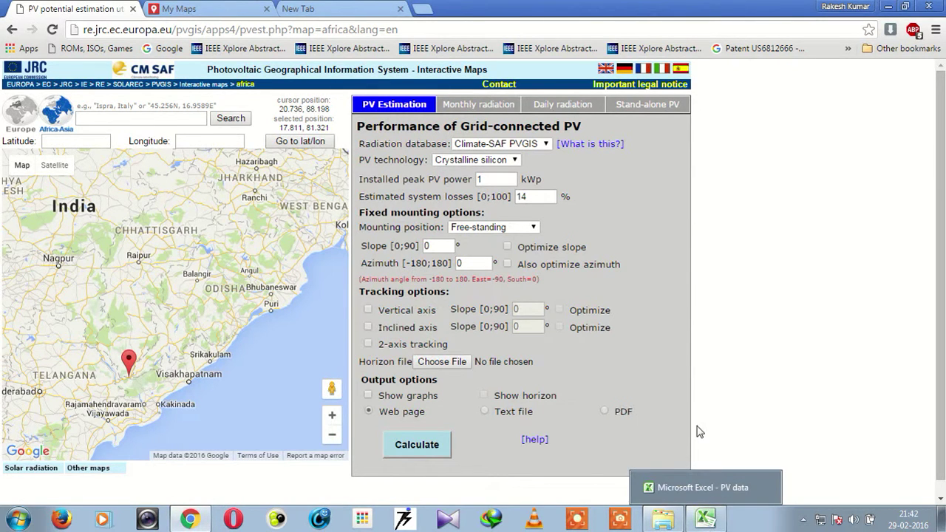
left_click(711, 521)
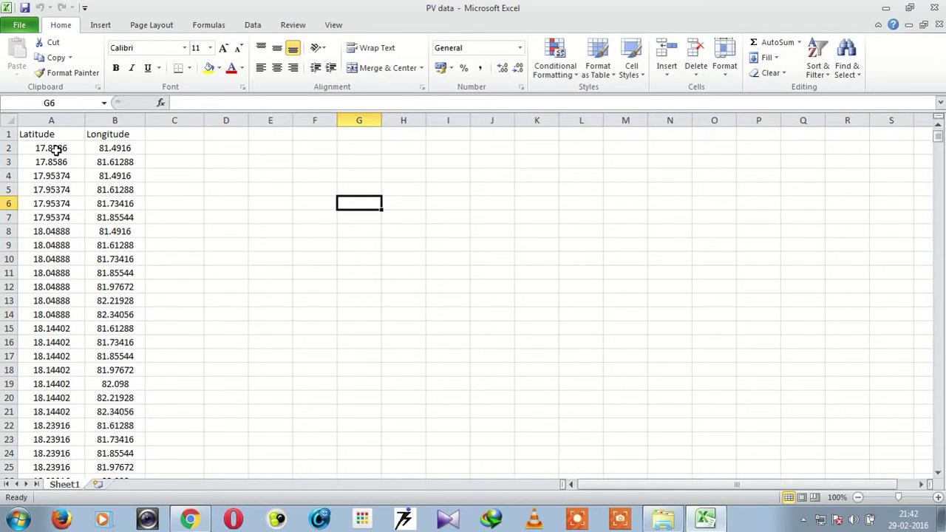
left_click_drag(57, 150, 99, 453)
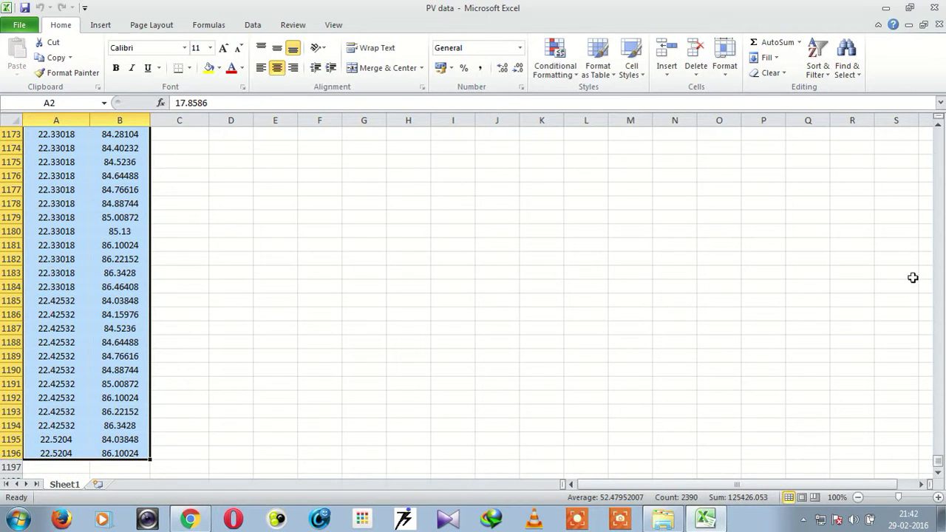
Copy the first latitude, 17.8586, from cell A2 into the PVGIS Latitude box.
left_click_drag(938, 464, 937, 114)
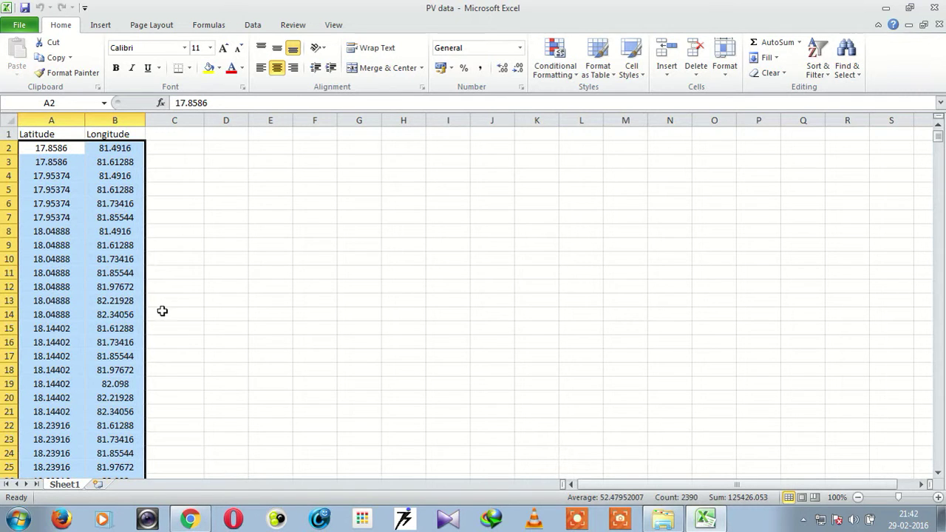
left_click(195, 522)
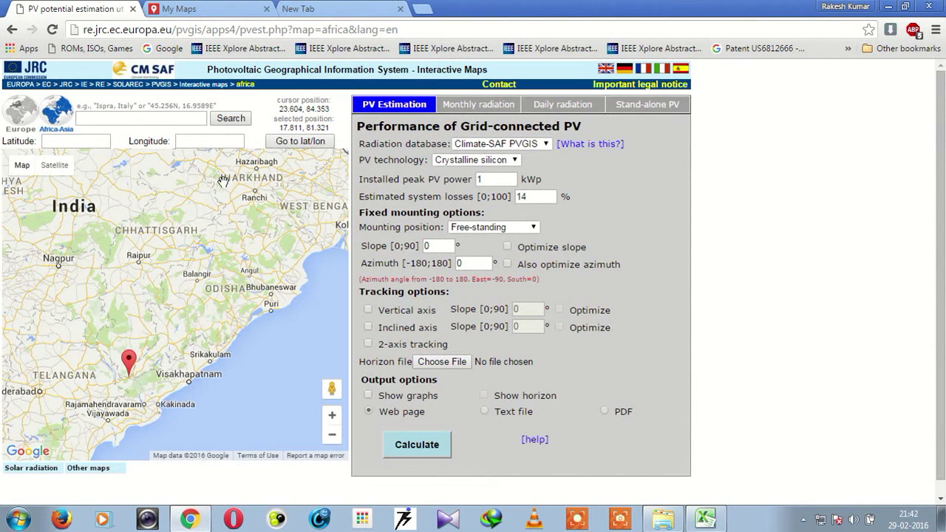
left_click(706, 519)
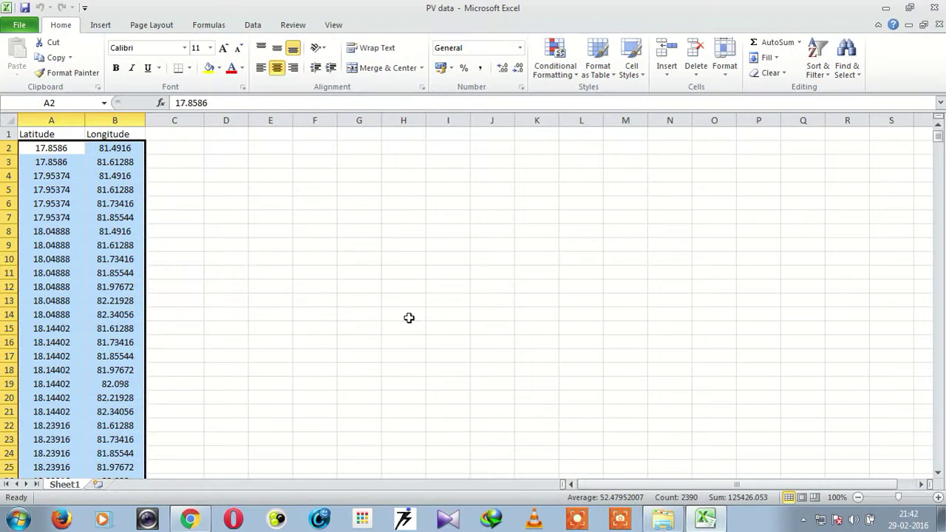
left_click(62, 150)
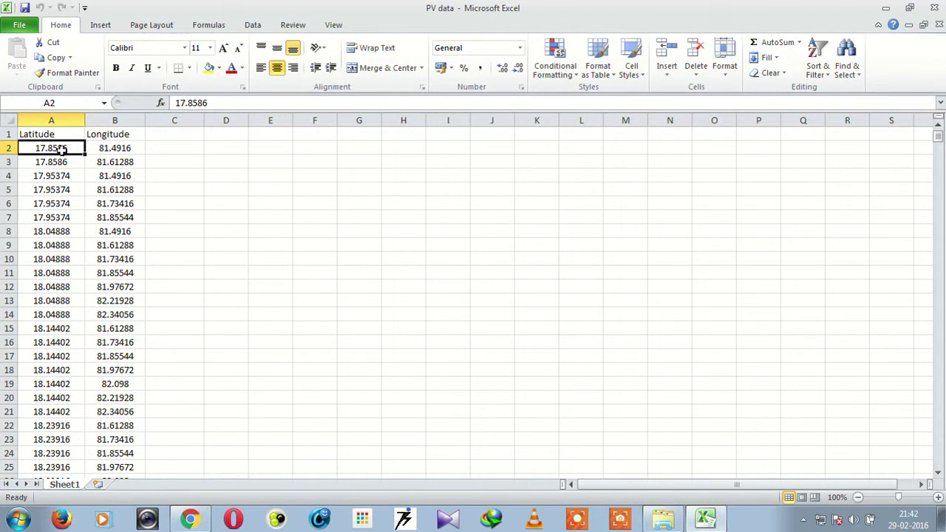
key("ctrl+c")
left_click(189, 519)
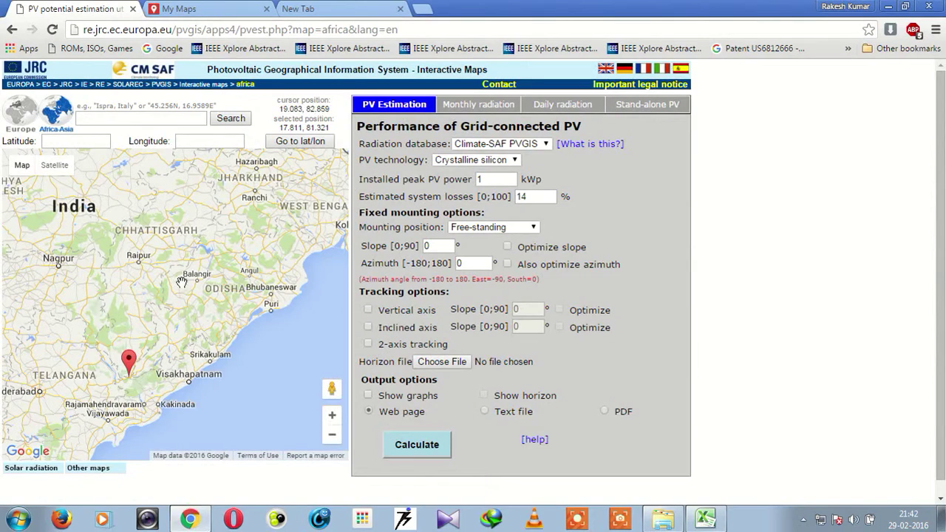
left_click(88, 142)
key("ctrl+v")
Enter longitude 81.4916 from cell B2 and move the map marker to that point.
left_click(705, 520)
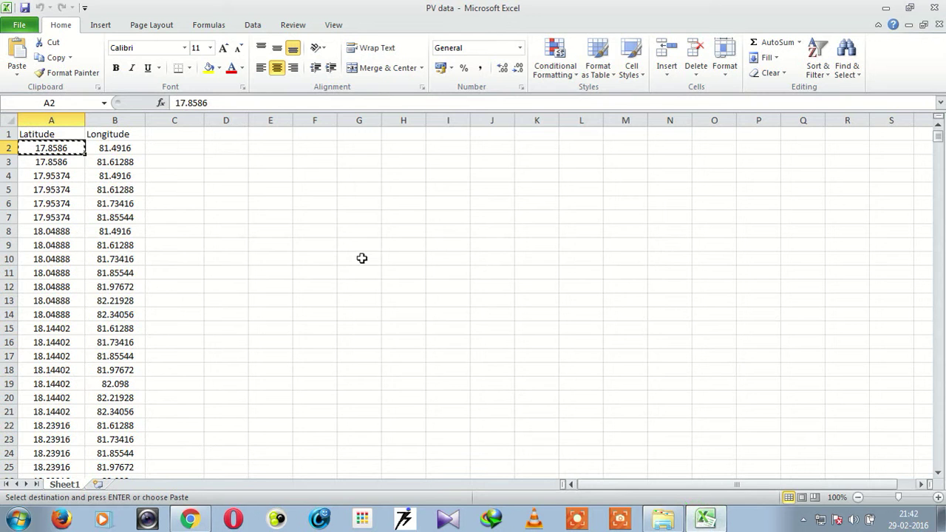
left_click(110, 148)
key("ctrl+c")
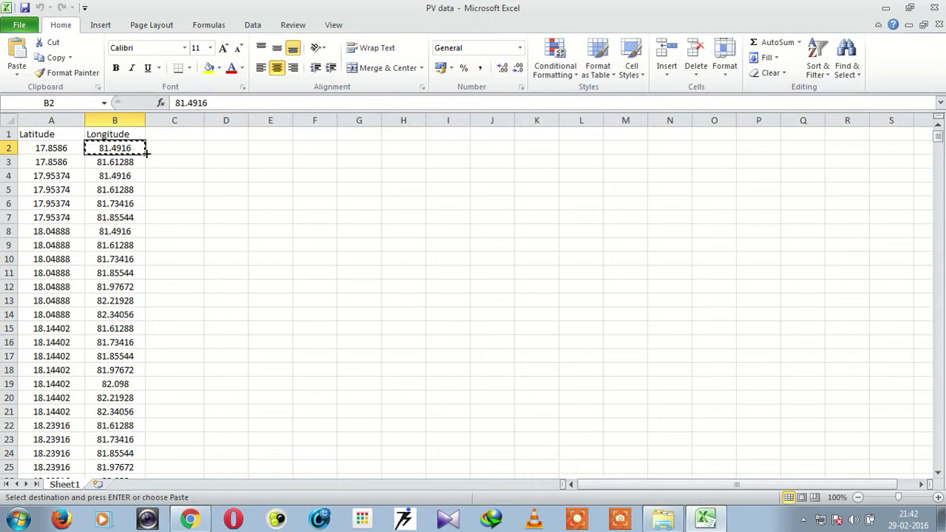
left_click(190, 520)
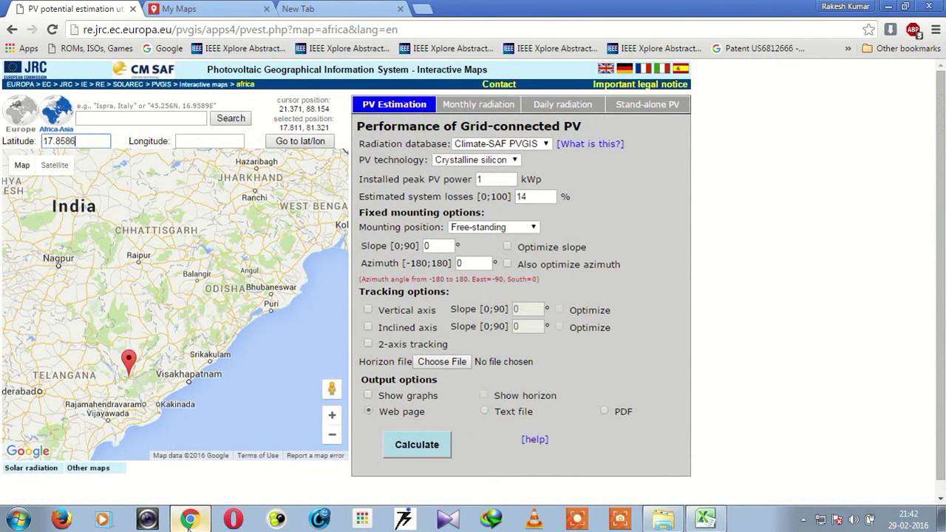
left_click(208, 141)
key("ctrl+v")
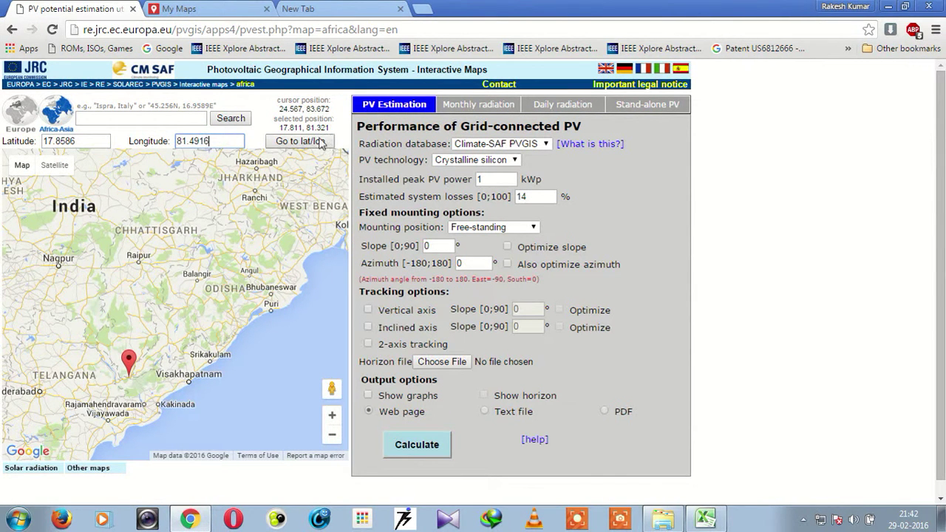
left_click(320, 142)
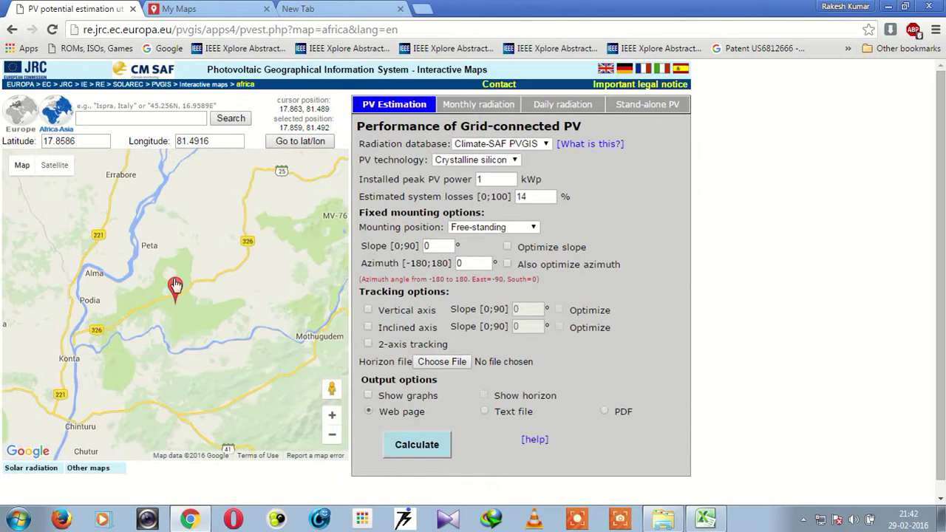
left_click(333, 441)
Set installed peak power to 10 kWp and slope to 25°, then calculate the estimate.
left_click(332, 436)
left_click(333, 435)
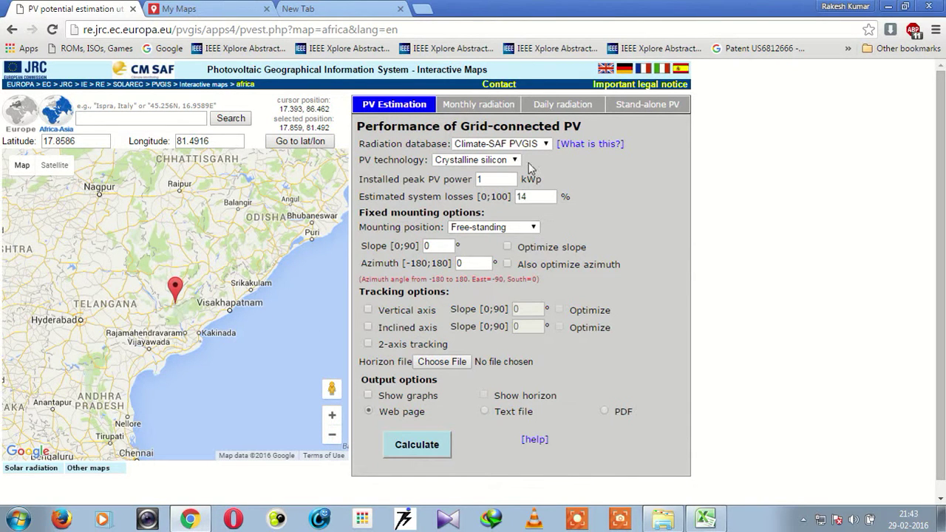
left_click(495, 179)
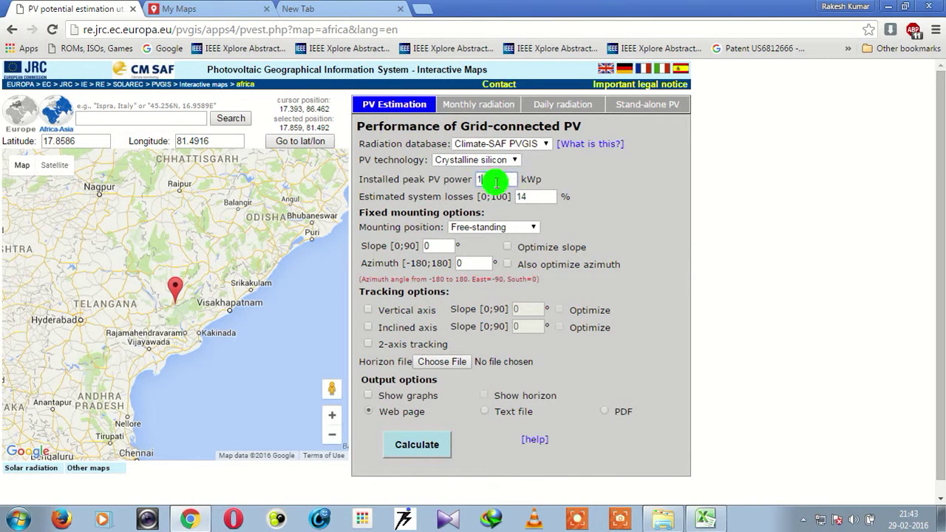
type("0")
left_click(517, 195)
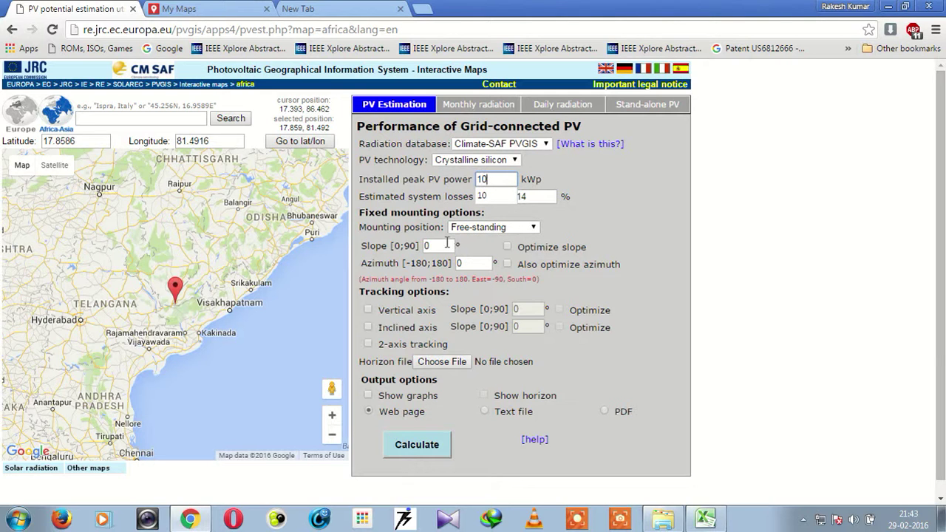
left_click(446, 245)
type("25")
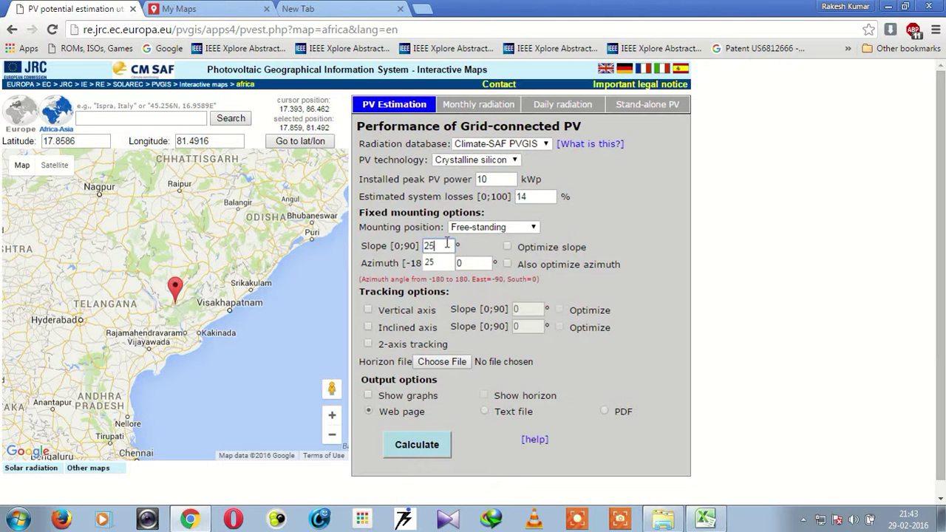
left_click(460, 264)
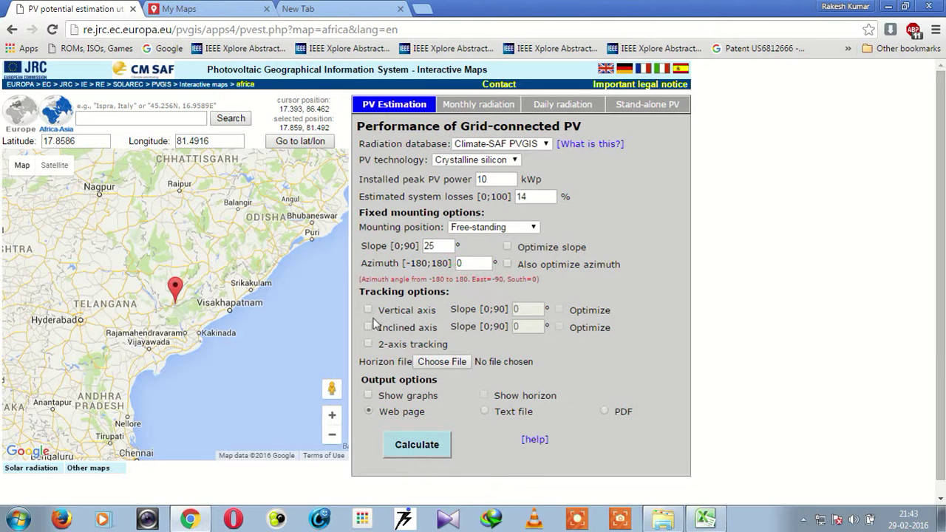
left_click(368, 345)
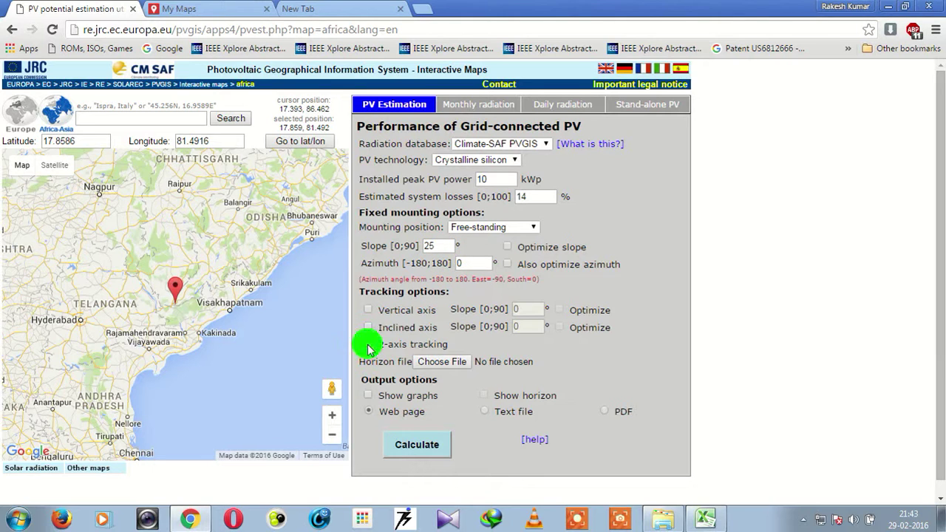
left_click(429, 454)
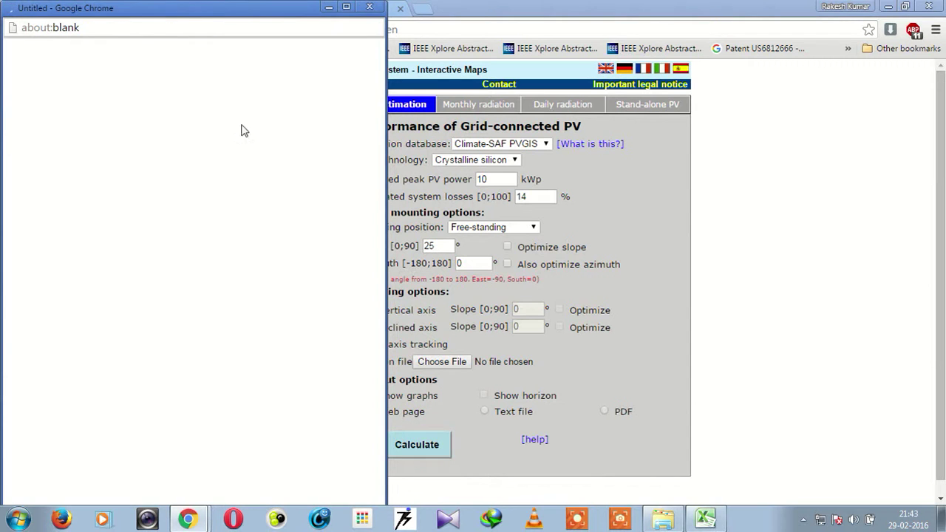
Check the first point's yearly total of 14800 kWh, close the results, and return to Excel.
left_click_drag(262, 10, 393, 2)
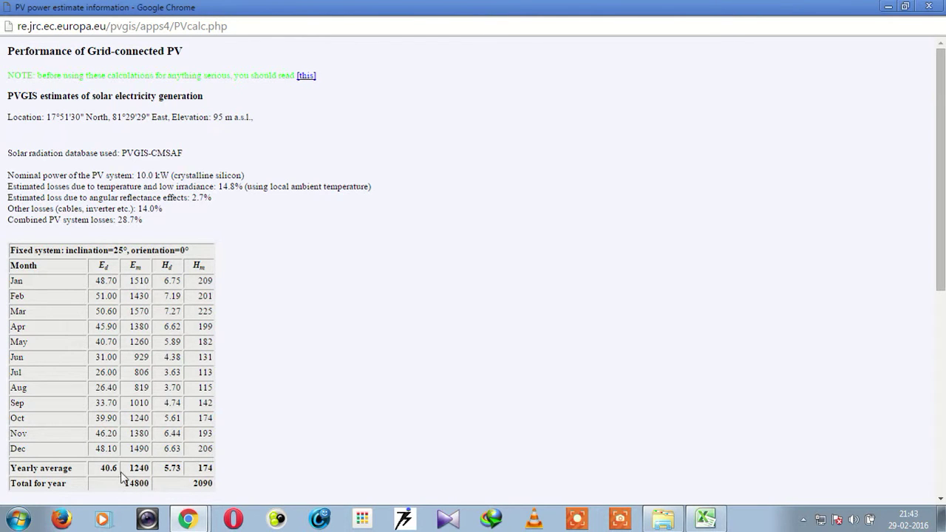
left_click(929, 7)
left_click(706, 521)
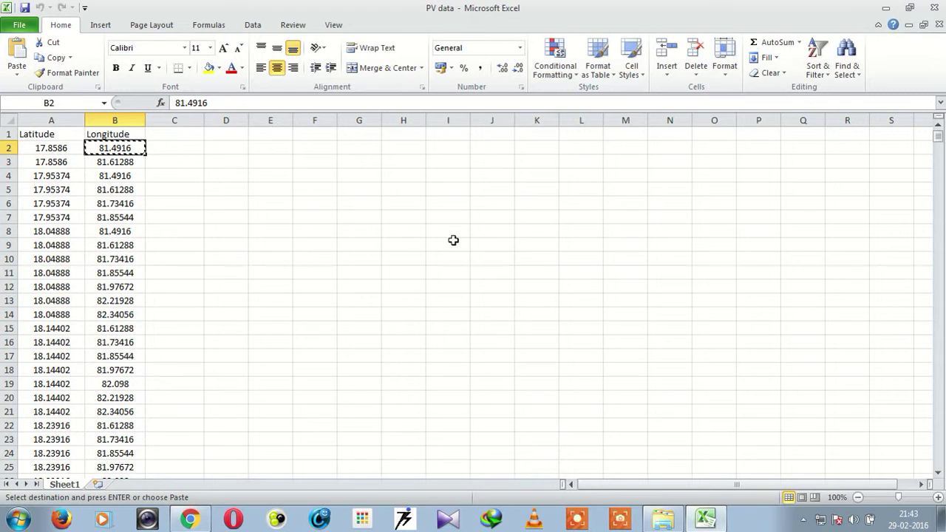
Give PV column C no fill and automatic black text, then minimize Excel.
left_click(176, 120)
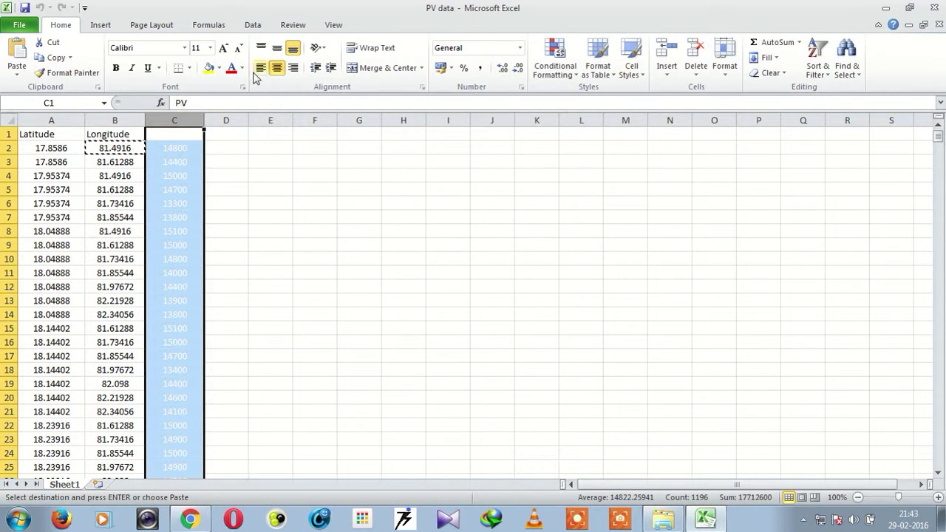
left_click(219, 67)
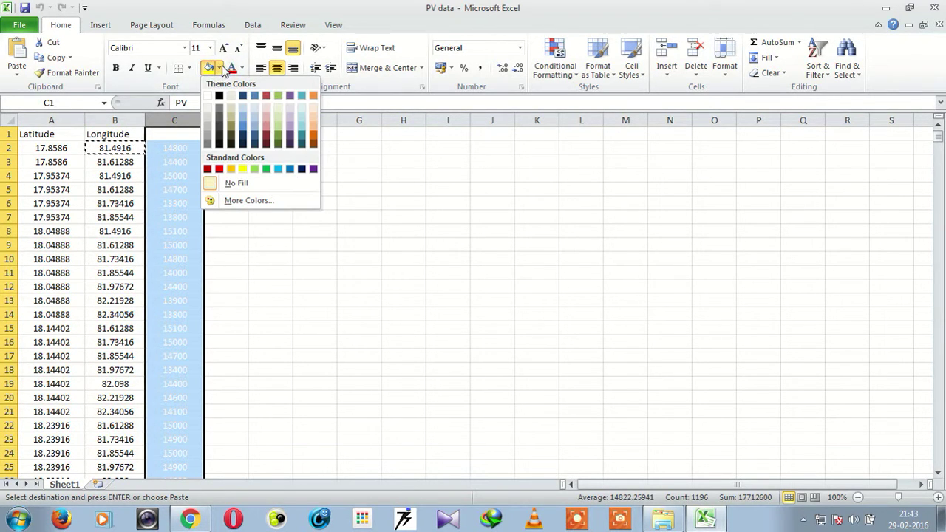
left_click(219, 96)
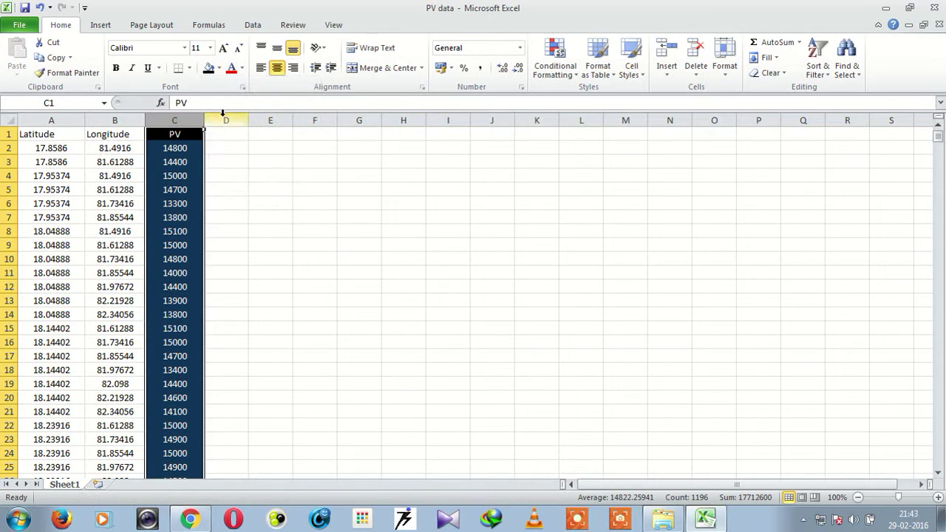
left_click(220, 69)
left_click(208, 96)
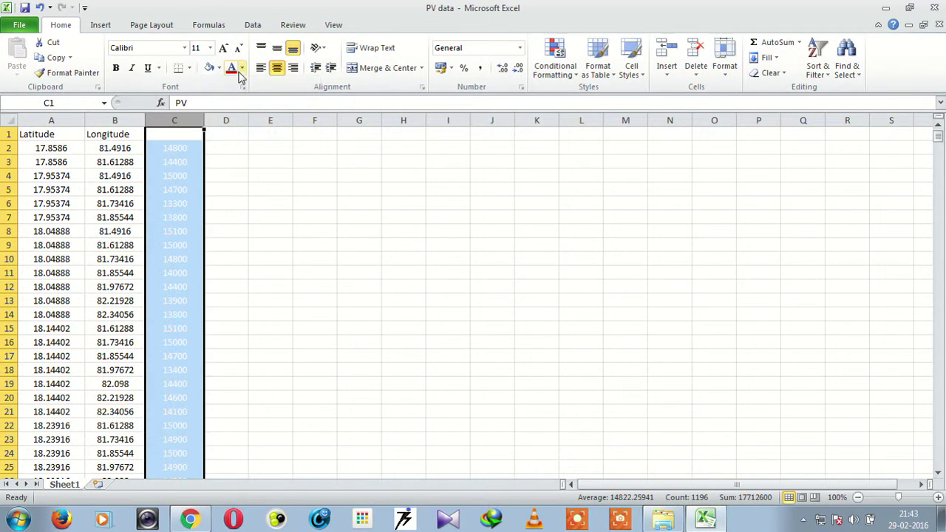
left_click(241, 69)
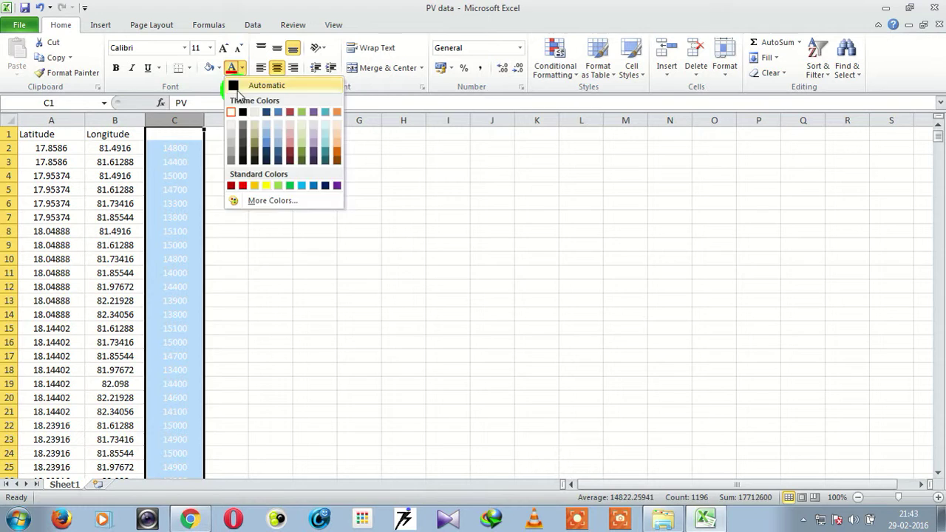
left_click(241, 85)
left_click(233, 171)
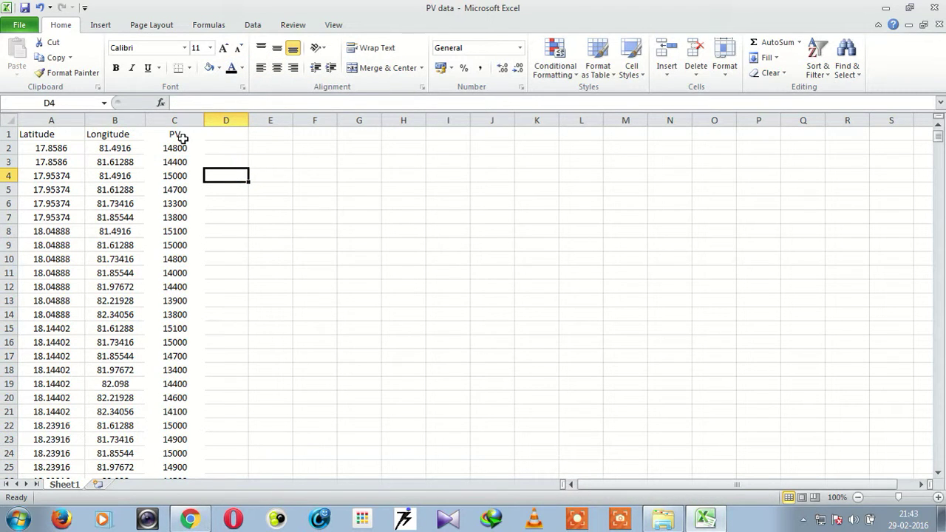
left_click(254, 249)
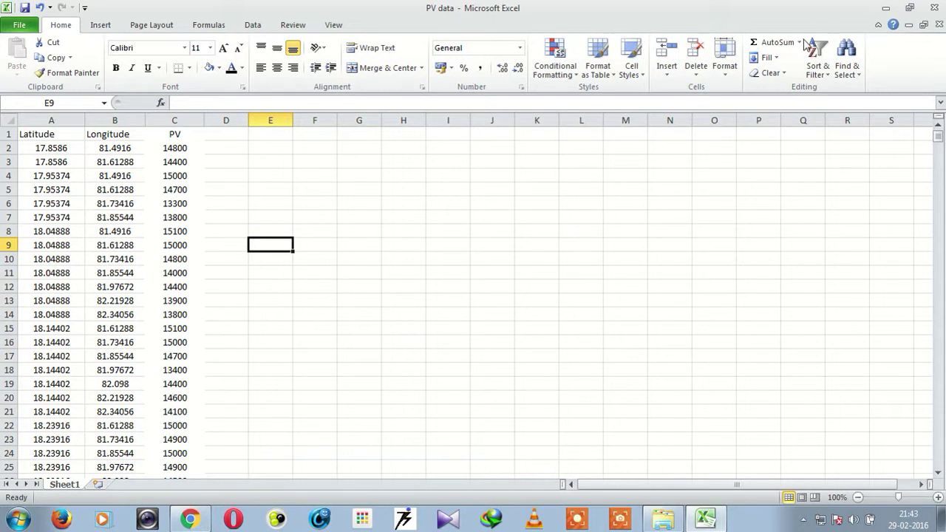
left_click(887, 9)
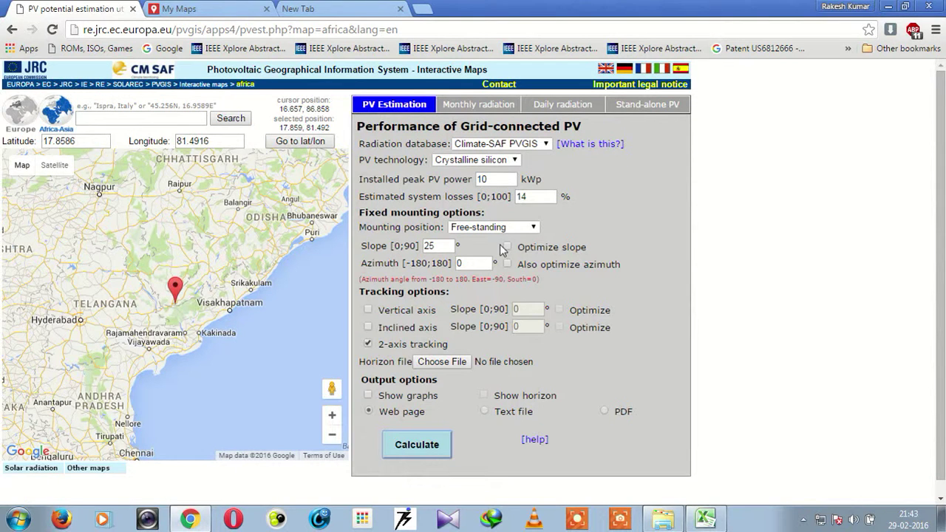
Create a new untitled My Maps map and bring up its layer's file-import dialog.
left_click(205, 7)
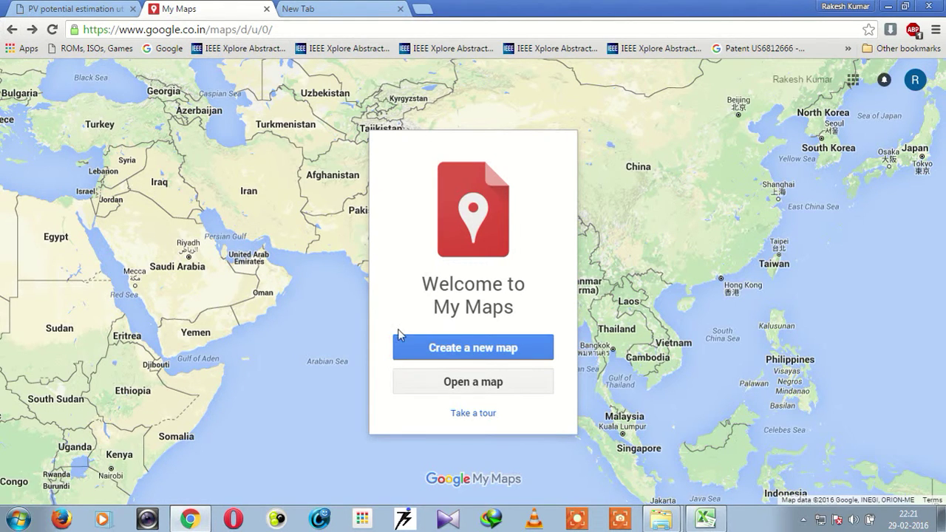
left_click(467, 349)
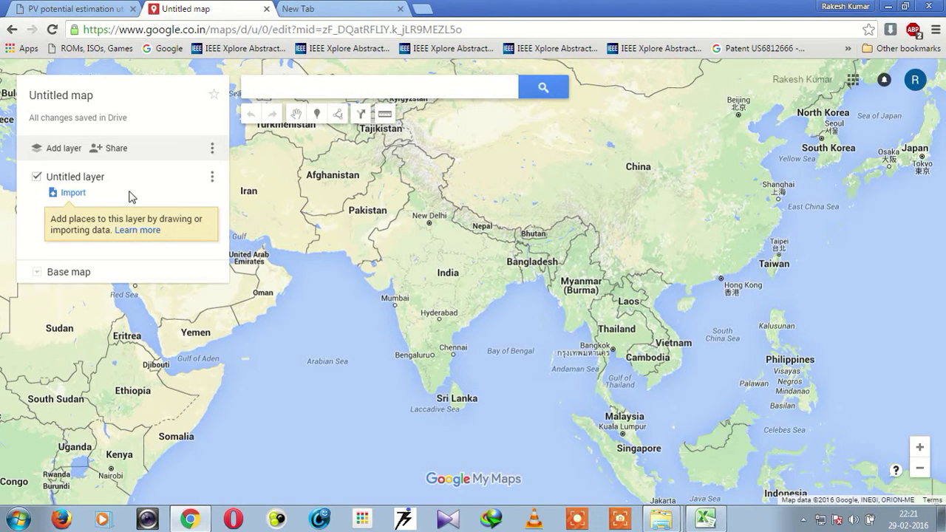
left_click(81, 195)
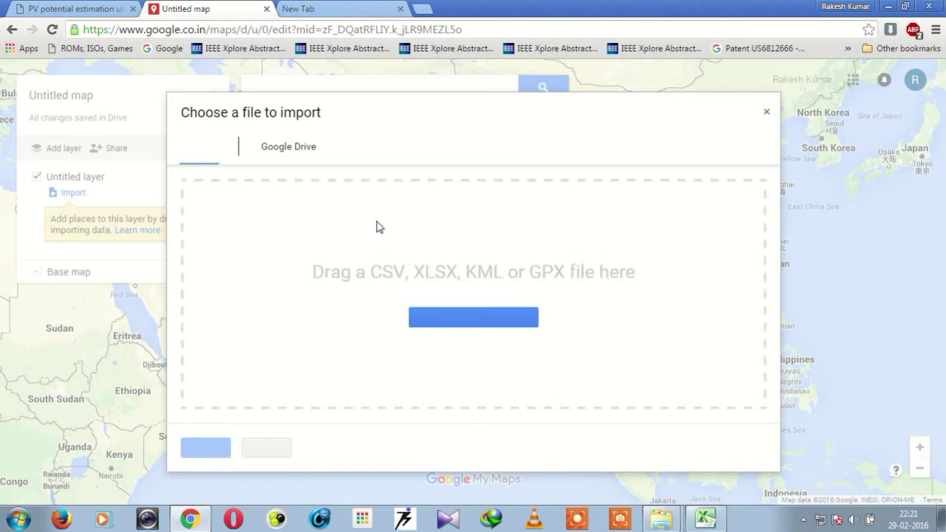
Import PV data.xlsx, placing markers by Latitude/Longitude and titling them by PV.
left_click(440, 320)
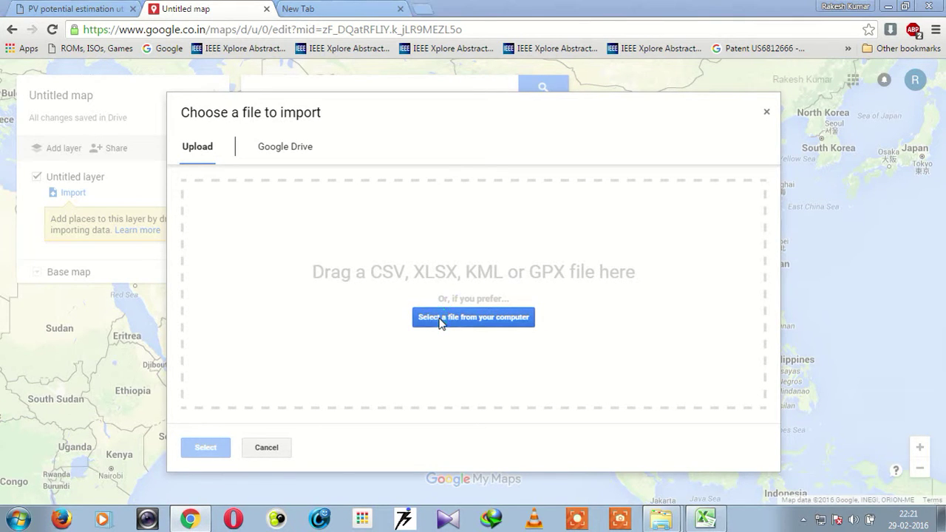
left_click_drag(459, 88, 462, 239)
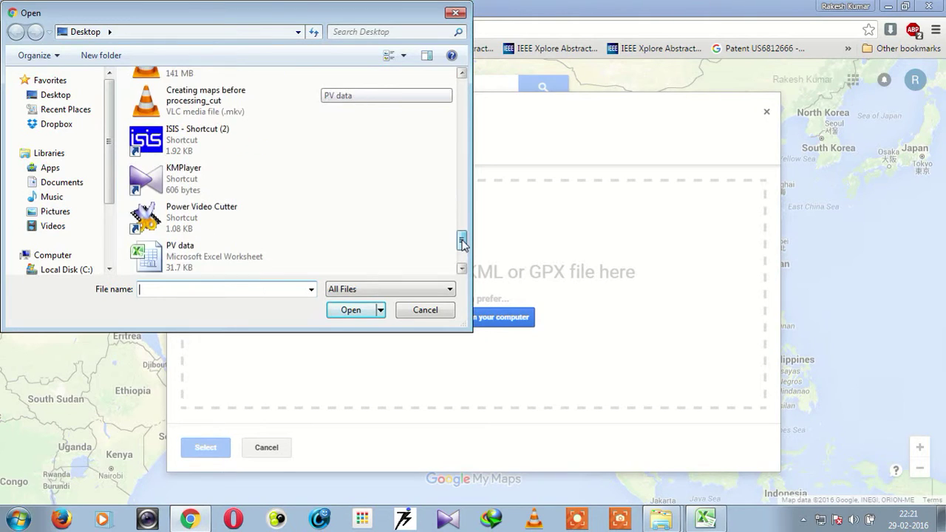
scroll(387, 231, "down", 1)
double_click(190, 204)
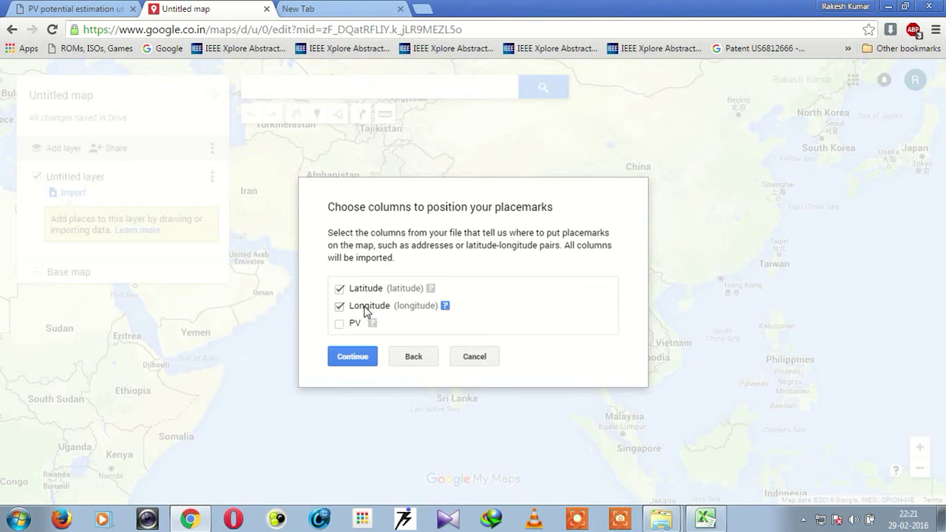
left_click(353, 357)
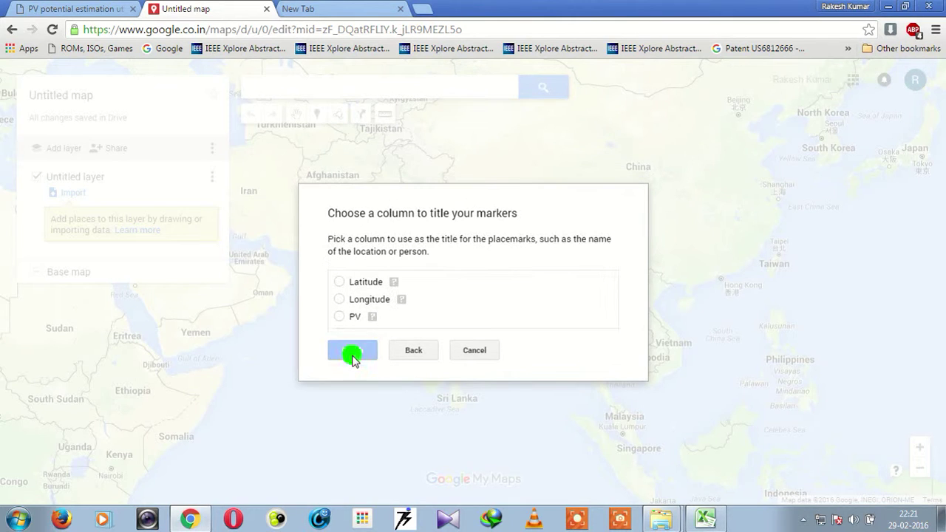
left_click(338, 317)
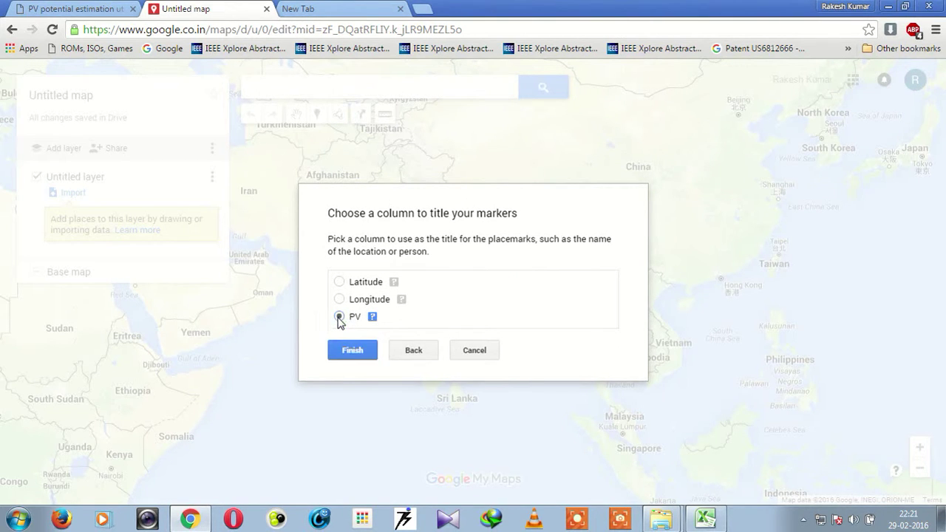
left_click(352, 351)
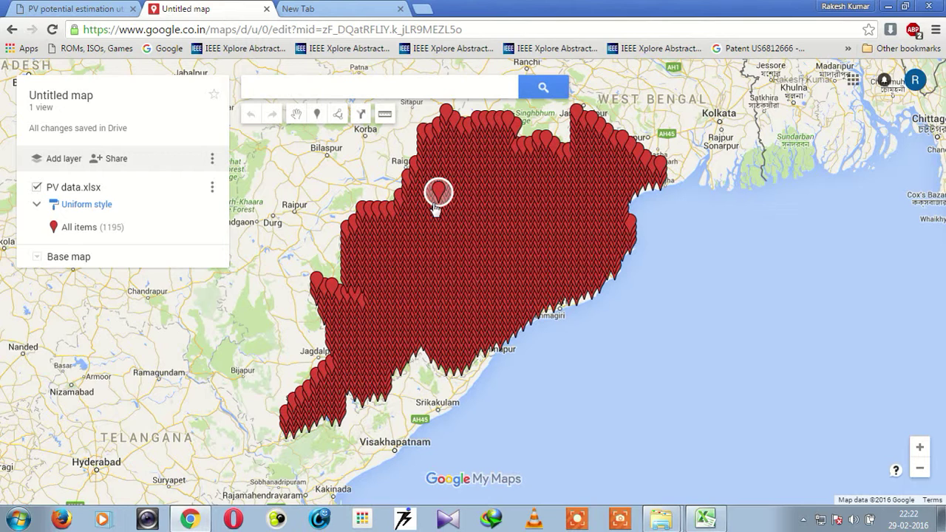
Group markers by PV into 8 rainbow ranges, from 13000 - 13400 to 15300 - 15500.
left_click(98, 212)
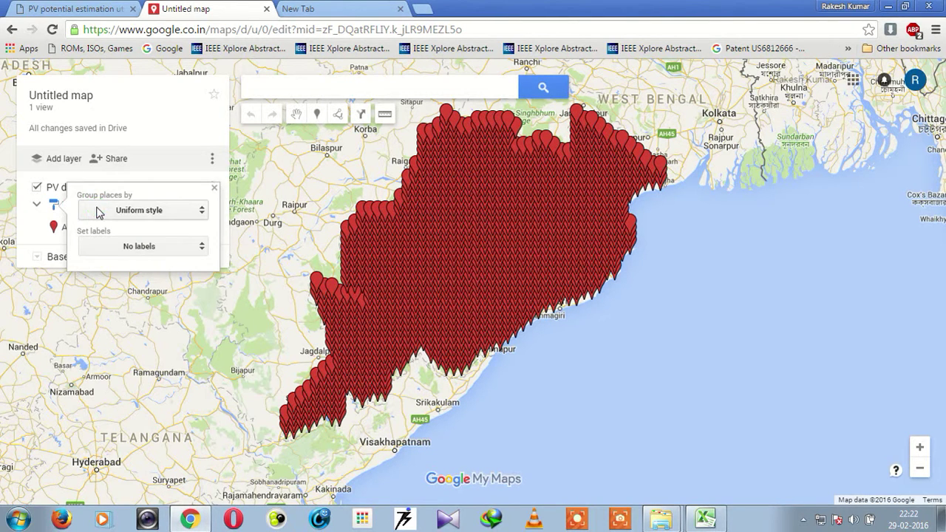
left_click(190, 210)
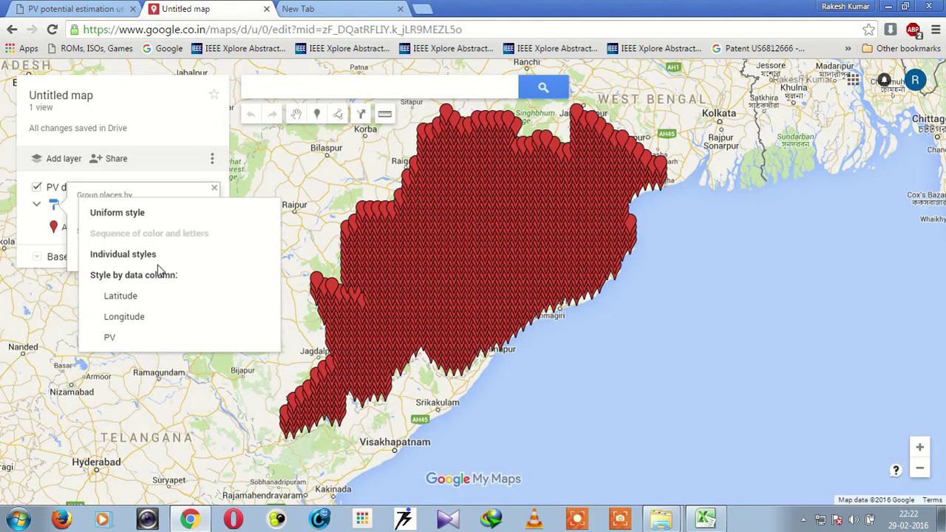
left_click(130, 337)
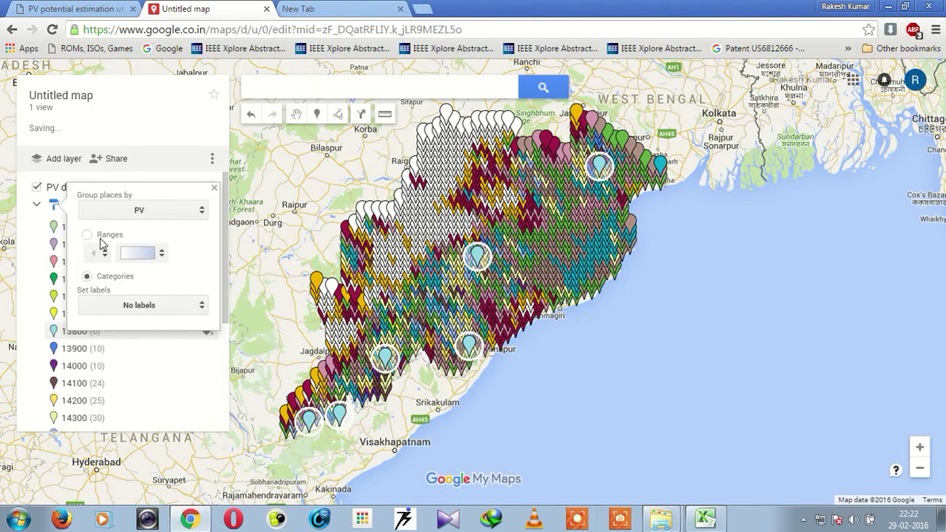
left_click(88, 236)
left_click(89, 236)
left_click(88, 237)
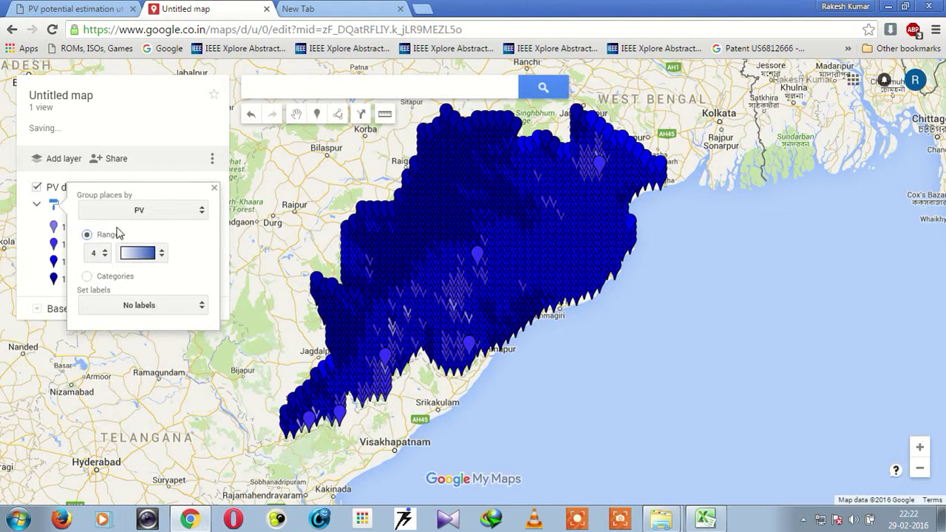
left_click(158, 254)
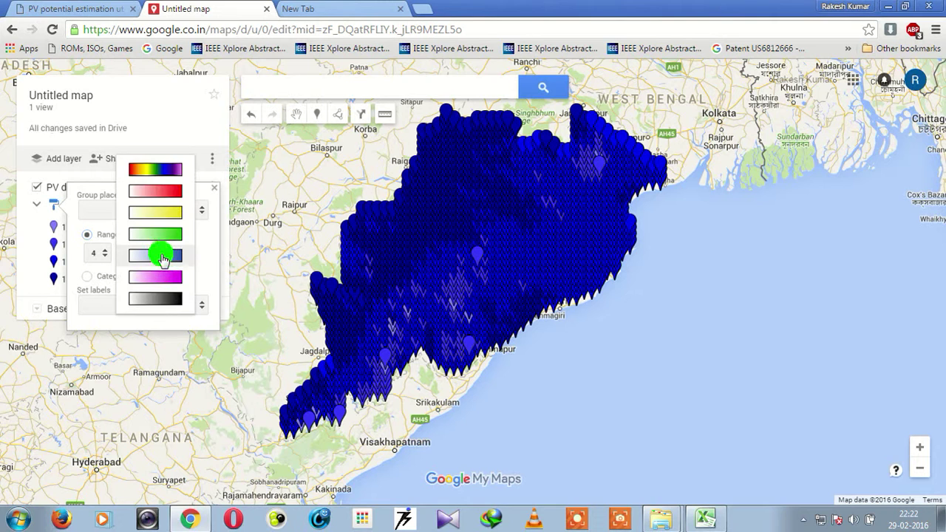
left_click(158, 170)
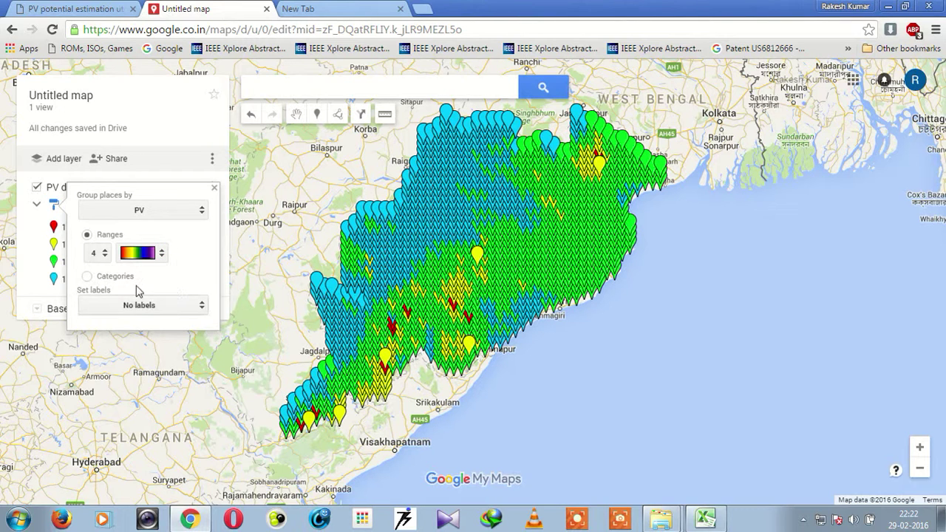
left_click(106, 255)
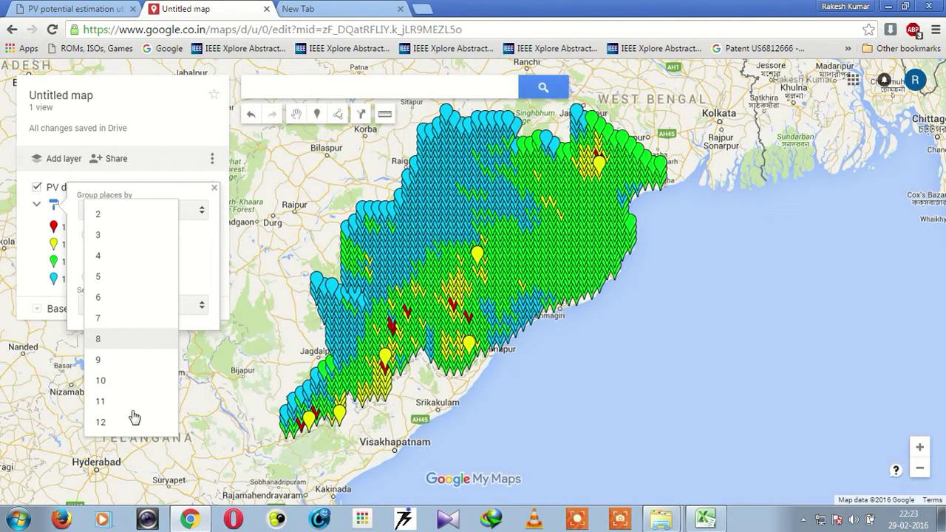
left_click(100, 338)
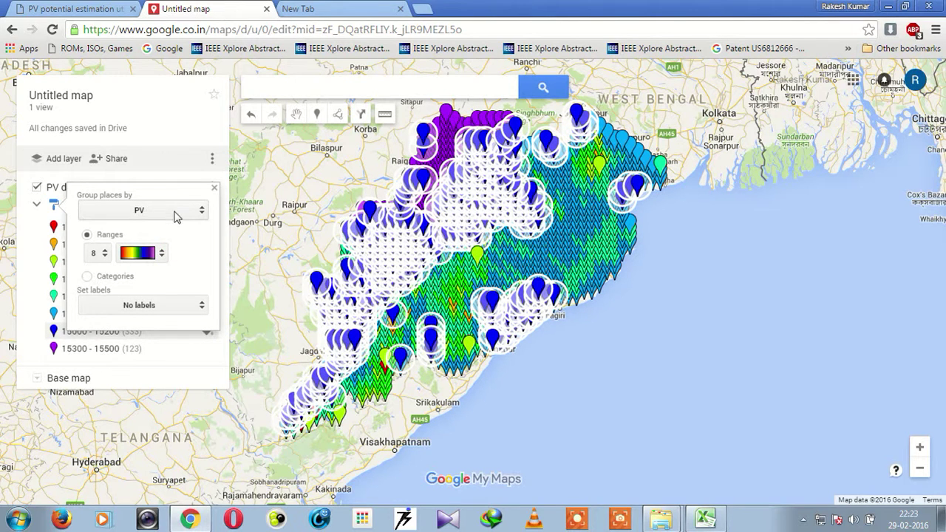
left_click(215, 190)
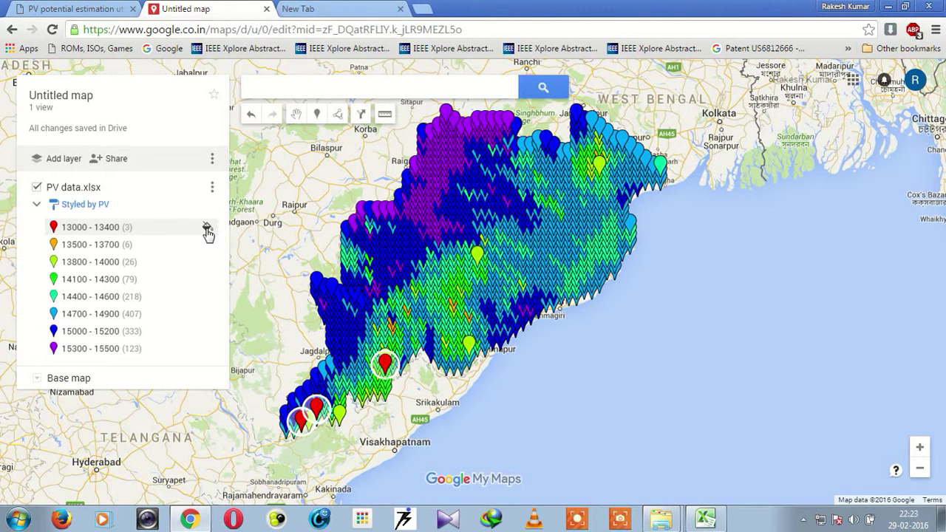
Give the 13000 - 13400, 13500 - 13700 and 13800 - 14000 ranges square markers.
left_click(207, 229)
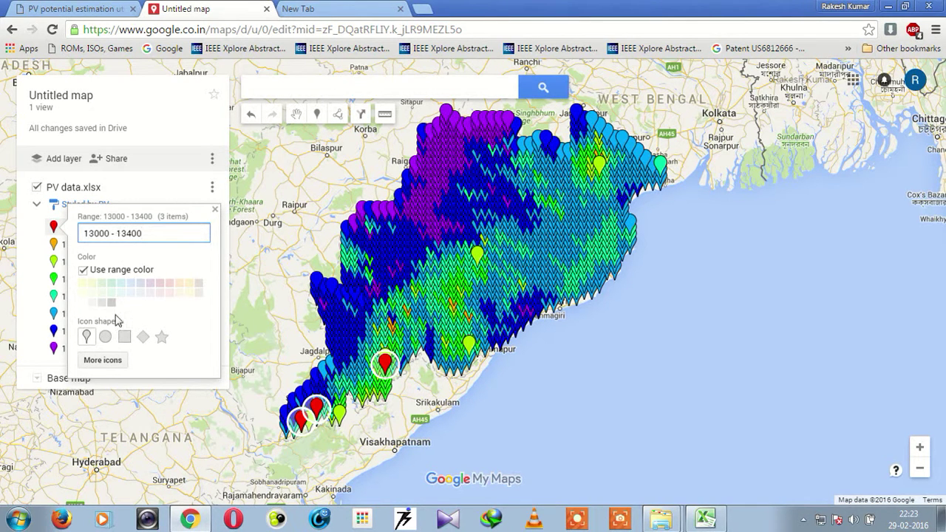
left_click(123, 338)
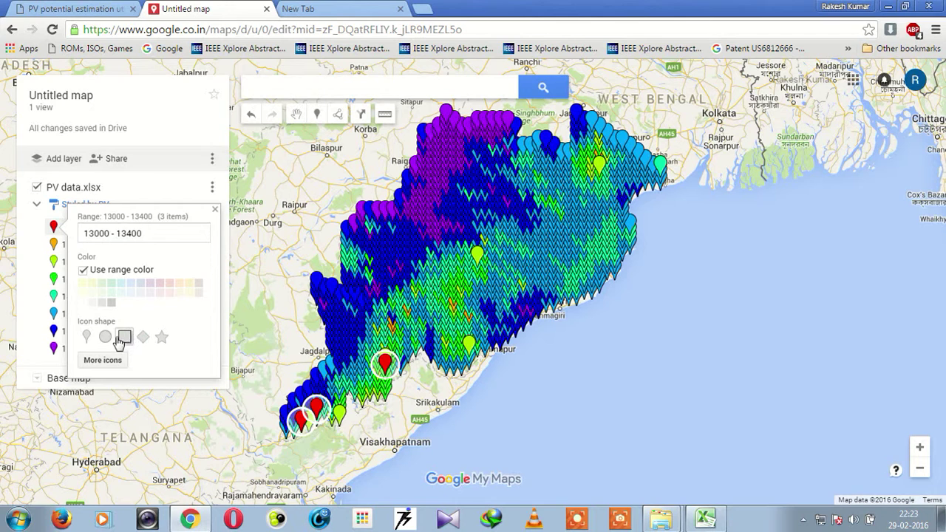
left_click(215, 213)
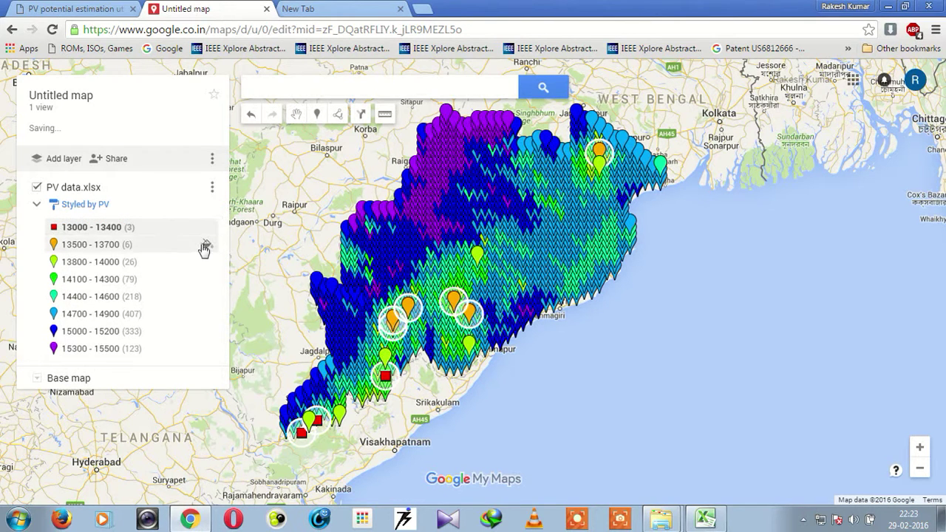
left_click(207, 249)
left_click(125, 356)
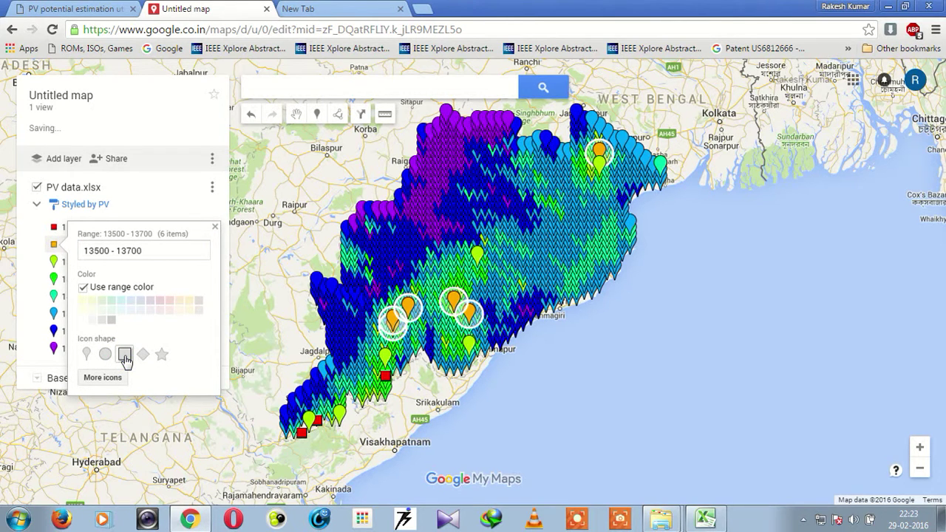
left_click(215, 228)
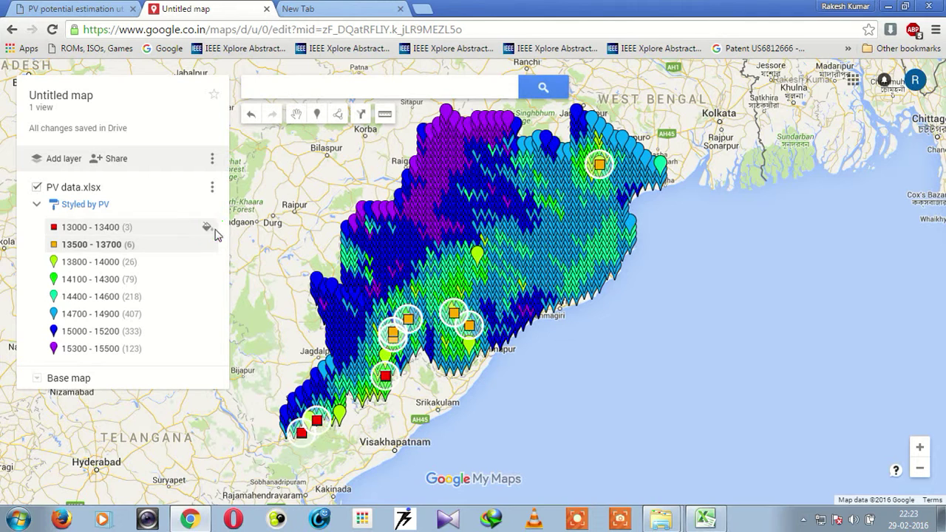
left_click(208, 261)
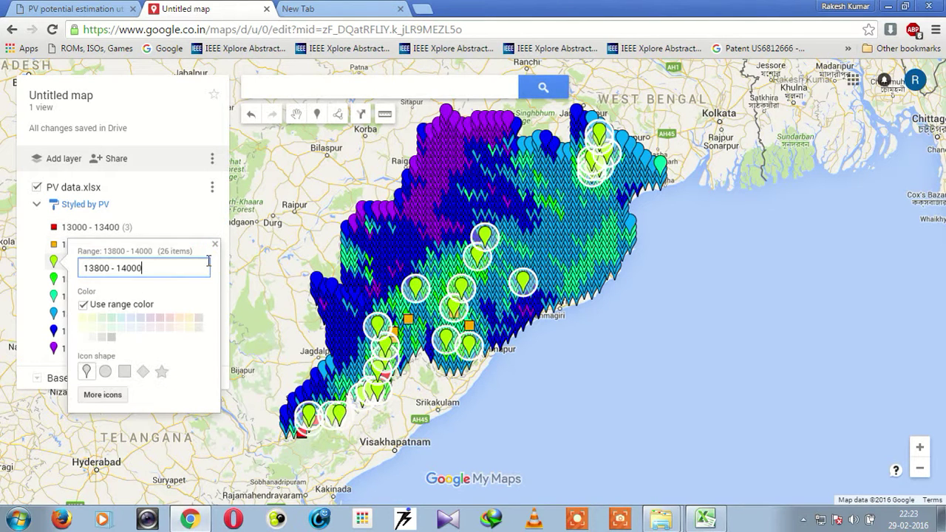
left_click(125, 371)
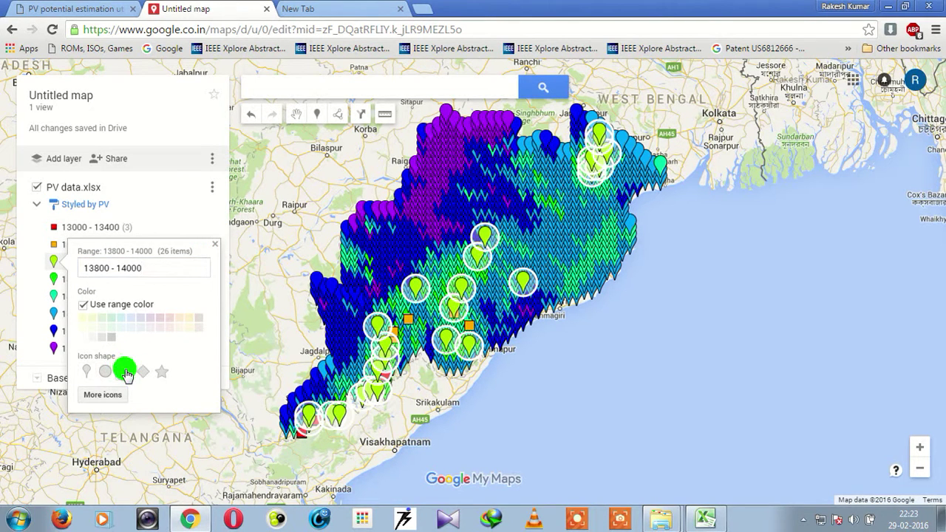
left_click(216, 246)
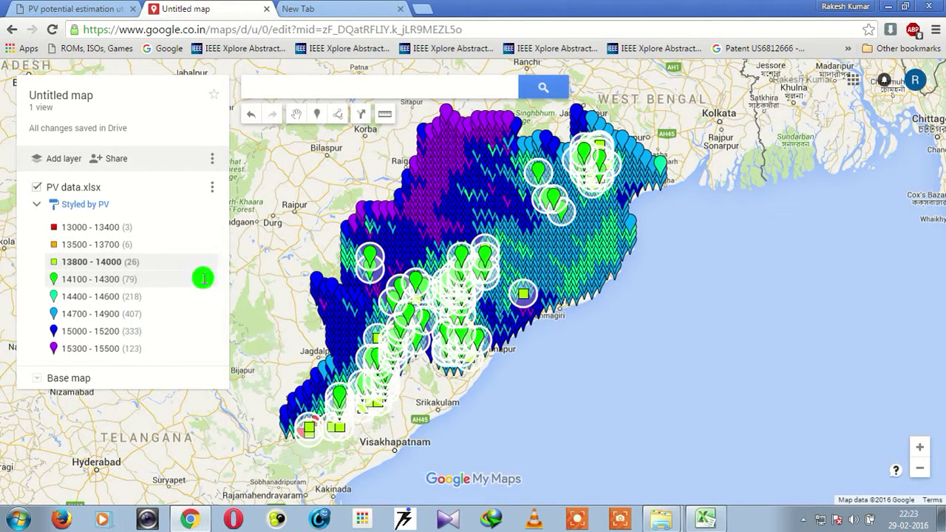
Make the 14100 - 14300 range's markers yellow squares.
left_click(203, 278)
left_click(122, 389)
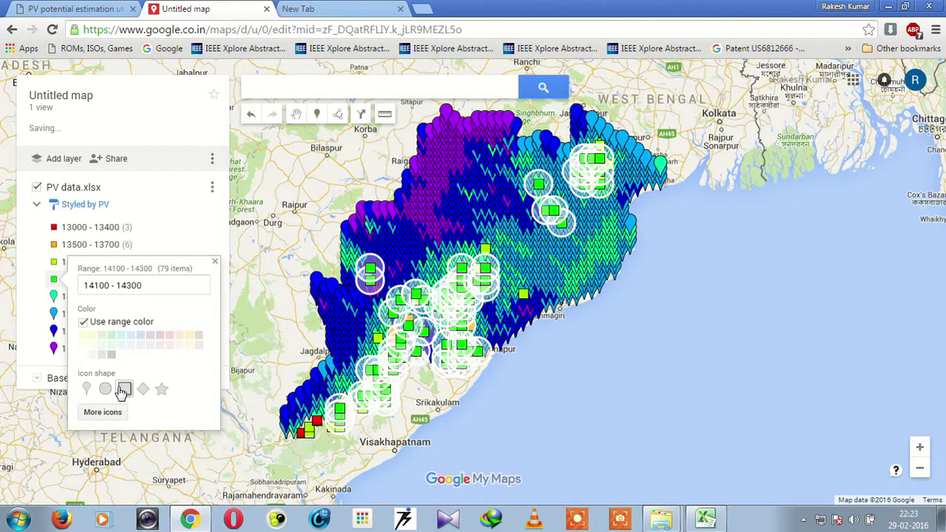
left_click(84, 323)
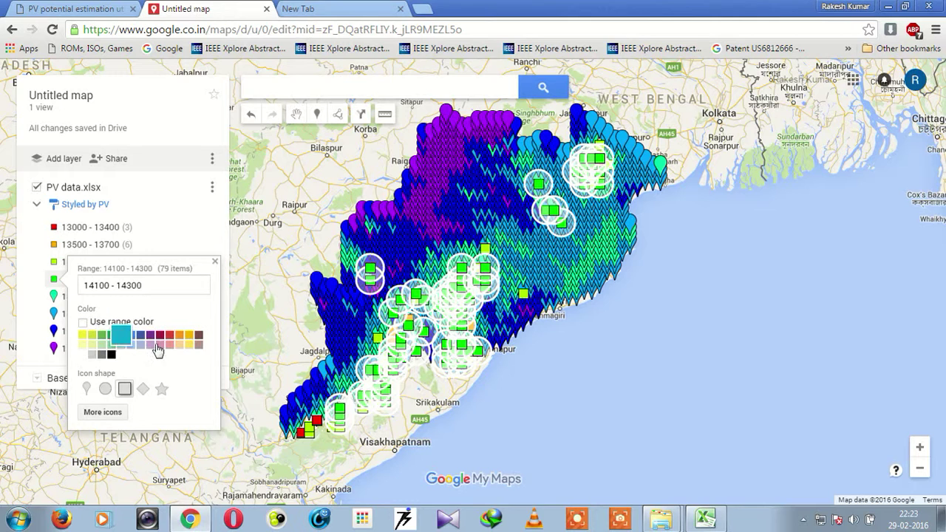
left_click(86, 338)
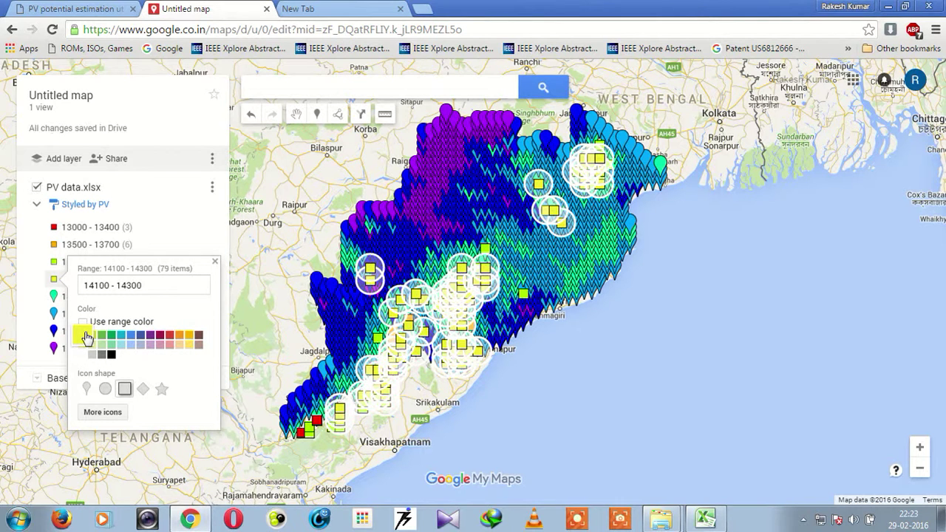
left_click(215, 263)
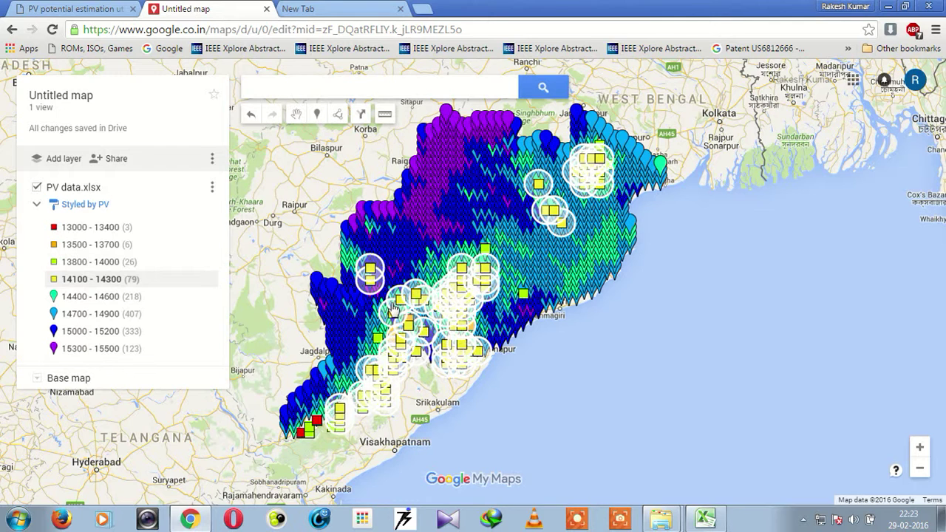
Switch the 14400 - 14600 and 14700 - 14900 range markers to square icons.
left_click(207, 296)
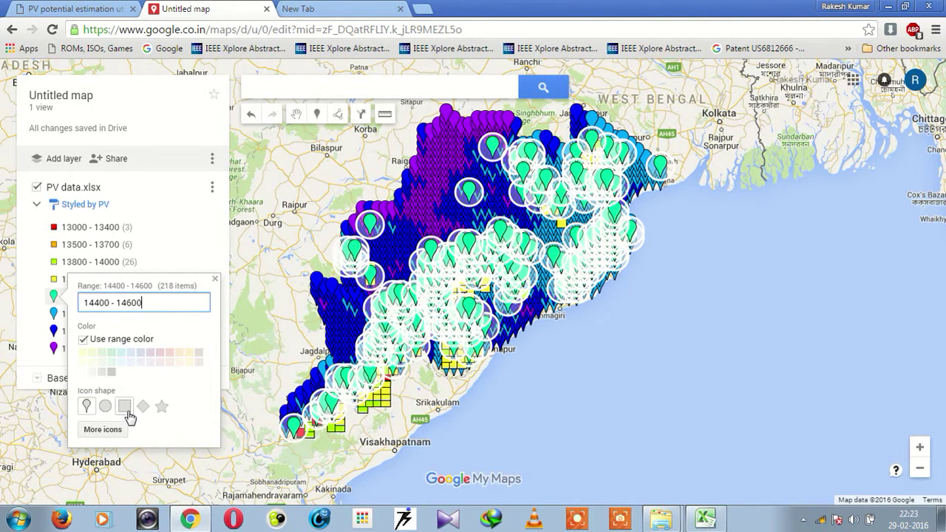
left_click(126, 411)
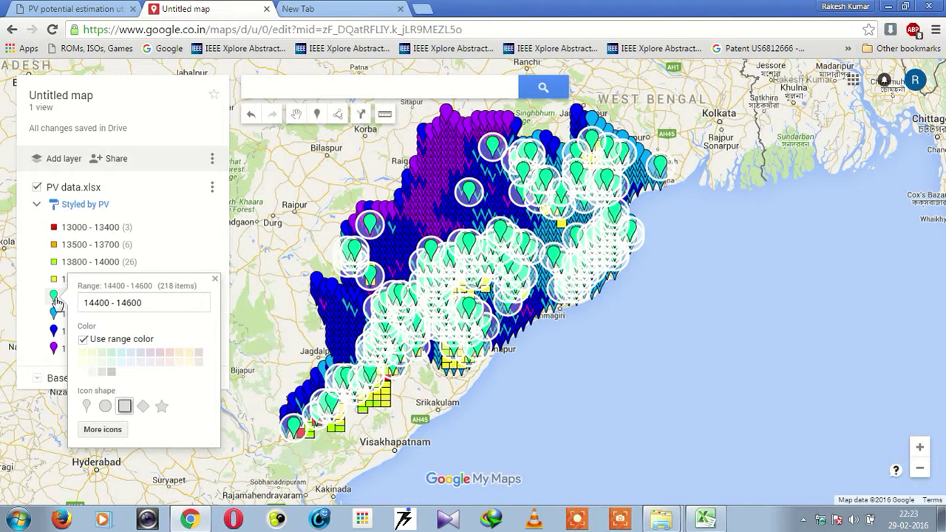
left_click(214, 280)
left_click(209, 315)
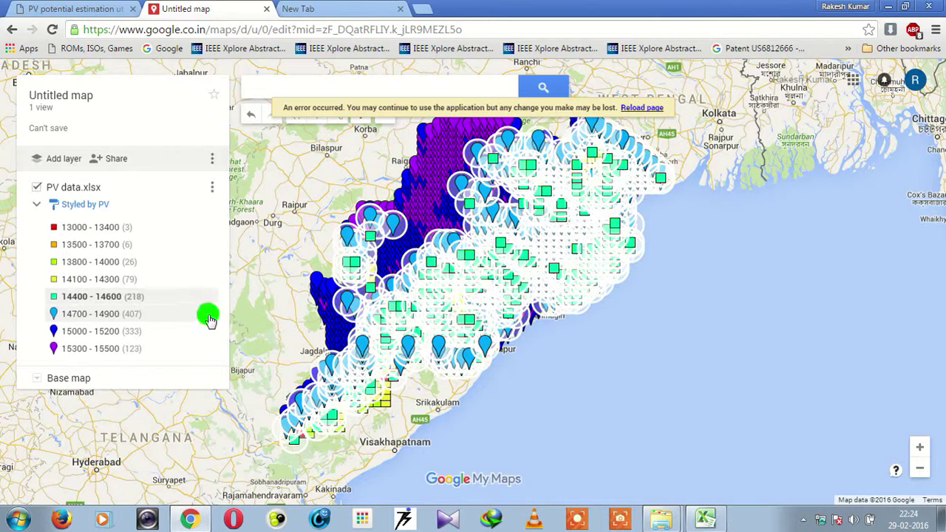
left_click(124, 424)
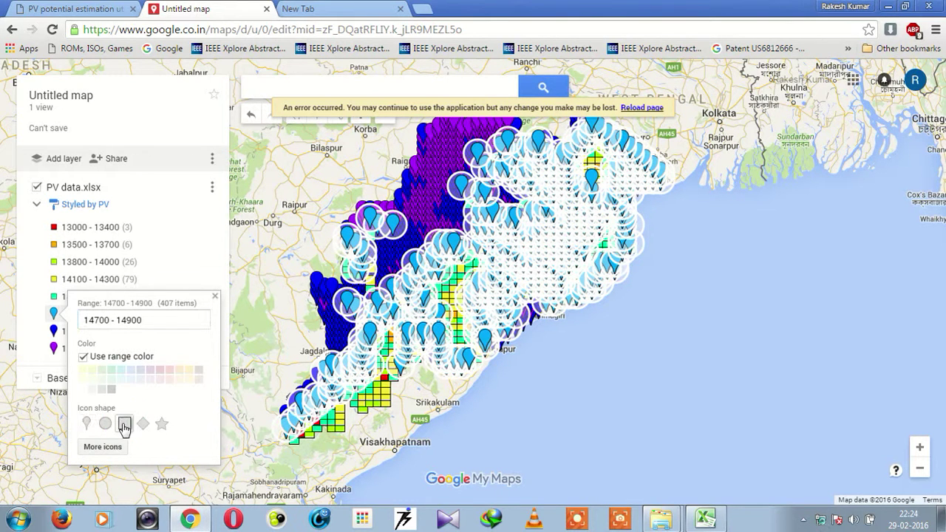
left_click(214, 298)
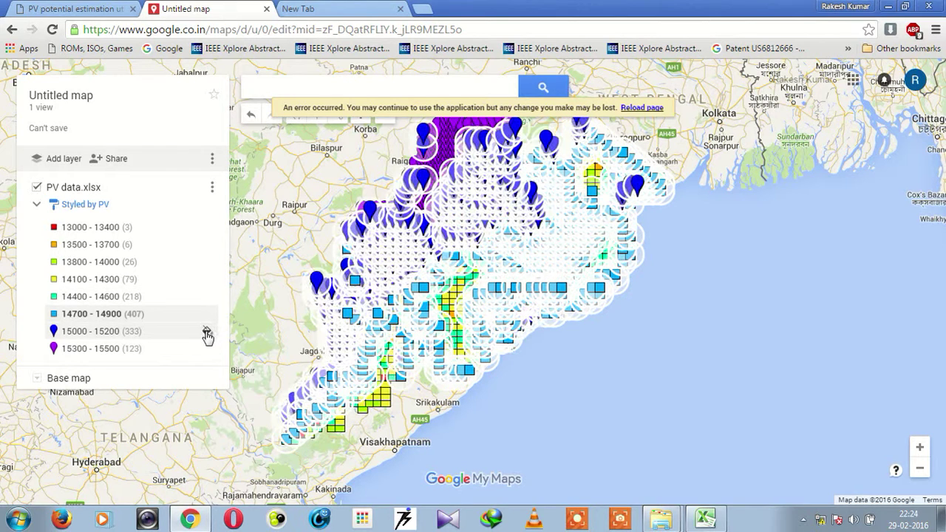
Switch the 15000 - 15200 and 15300 - 15500 range markers to square icons.
left_click(207, 332)
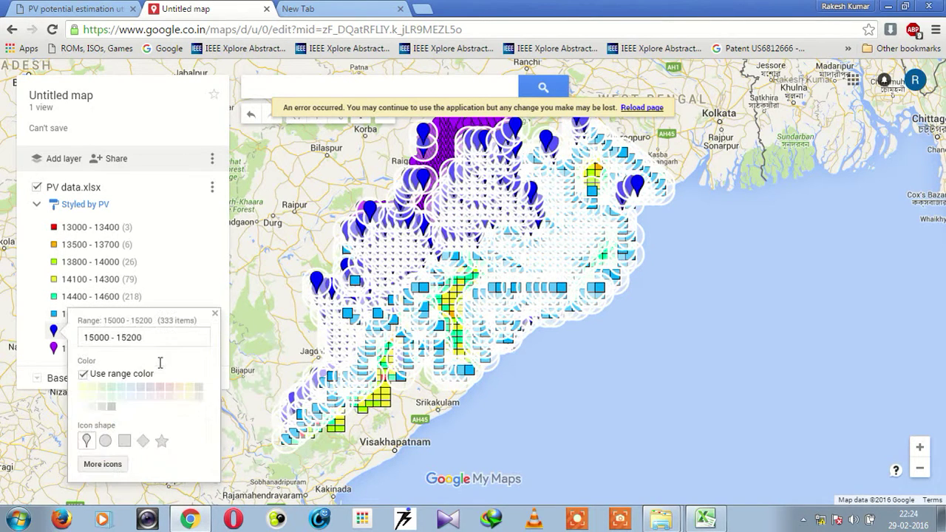
left_click(124, 441)
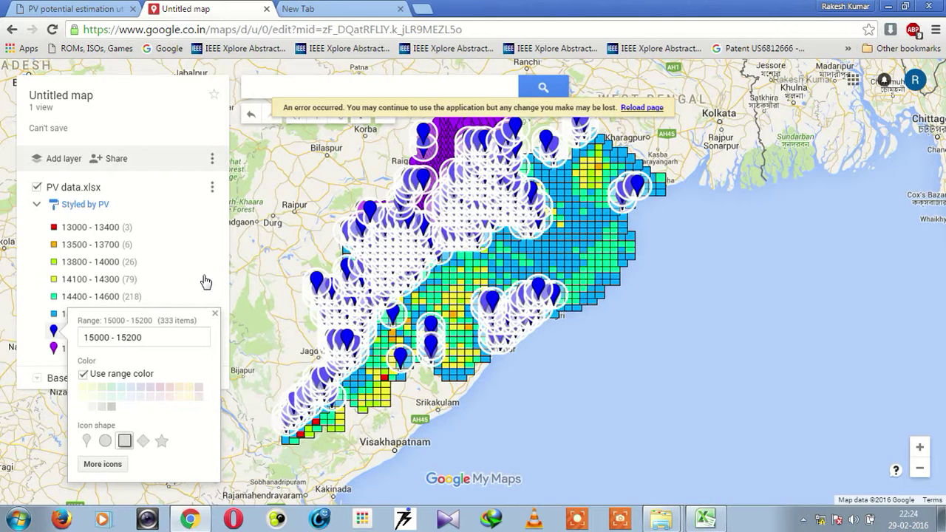
left_click(214, 313)
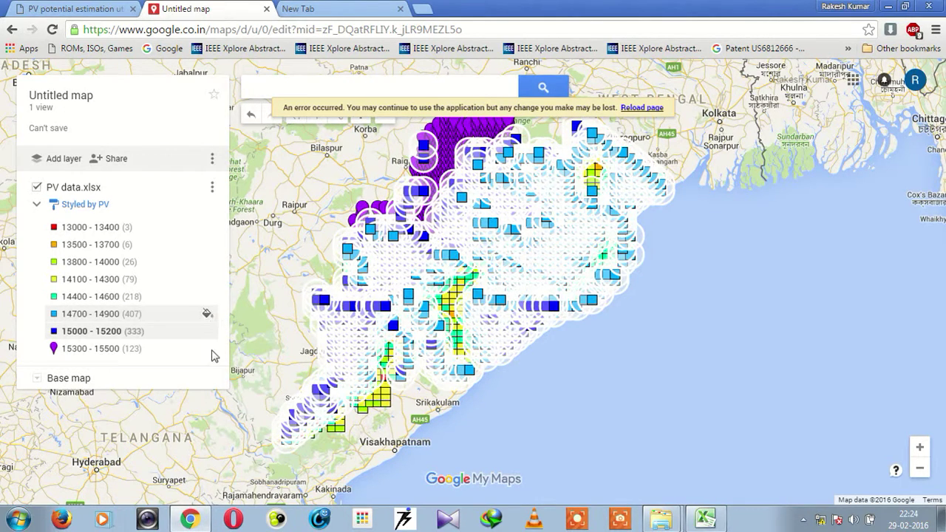
left_click(207, 349)
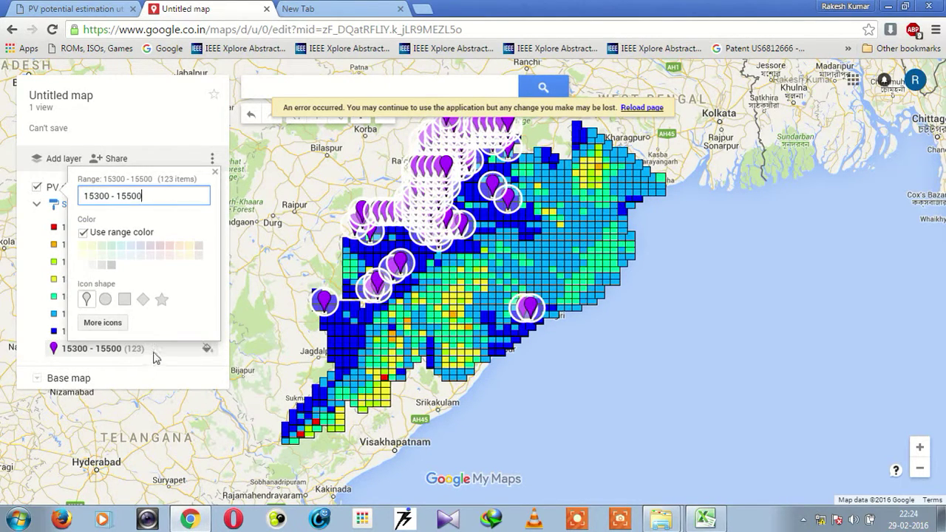
left_click(124, 298)
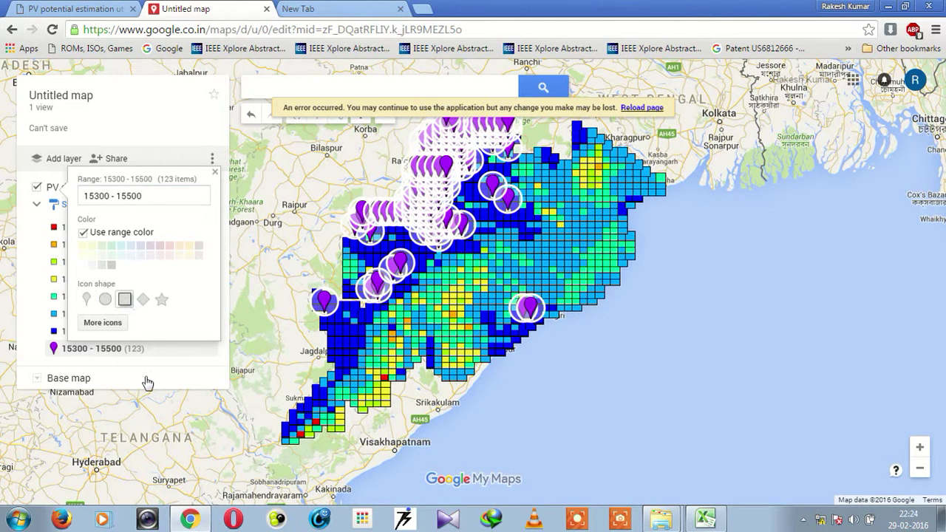
left_click(25, 316)
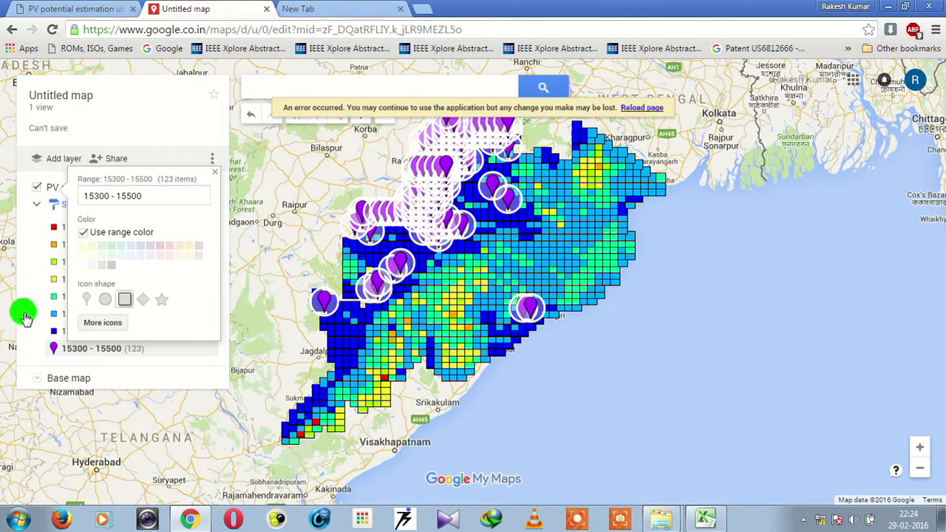
left_click(25, 320)
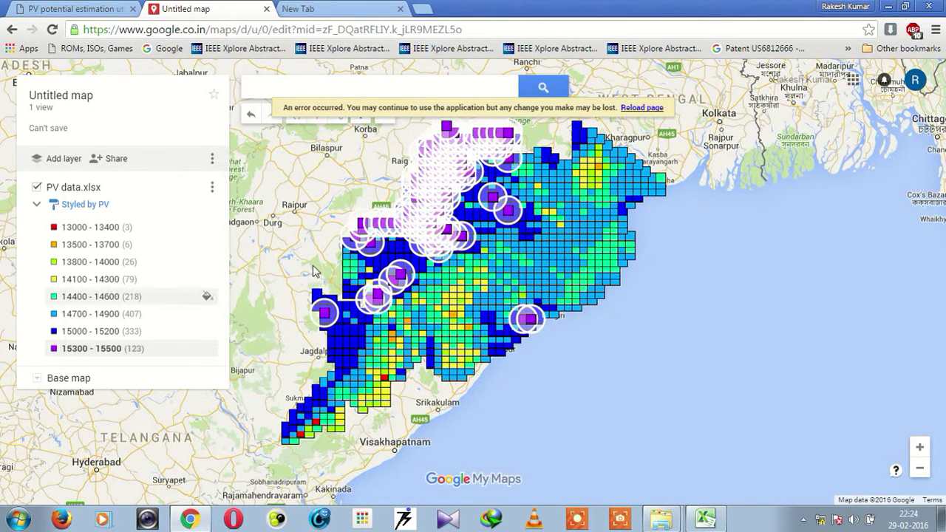